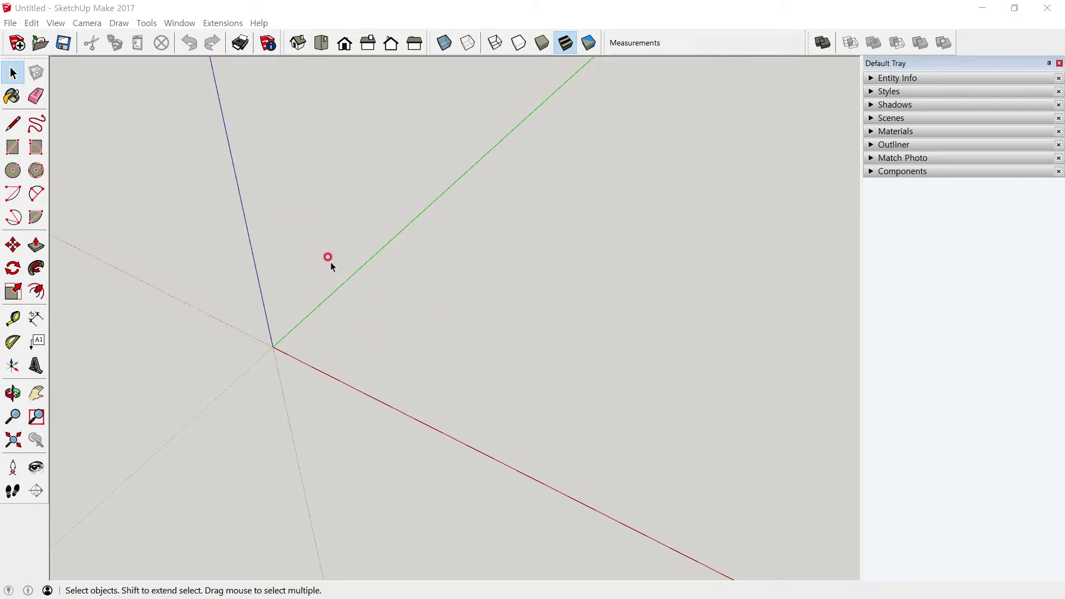
Draw a 1200 × 600 mm rectangle from the origin and zoom to fit it in view.
click(12, 148)
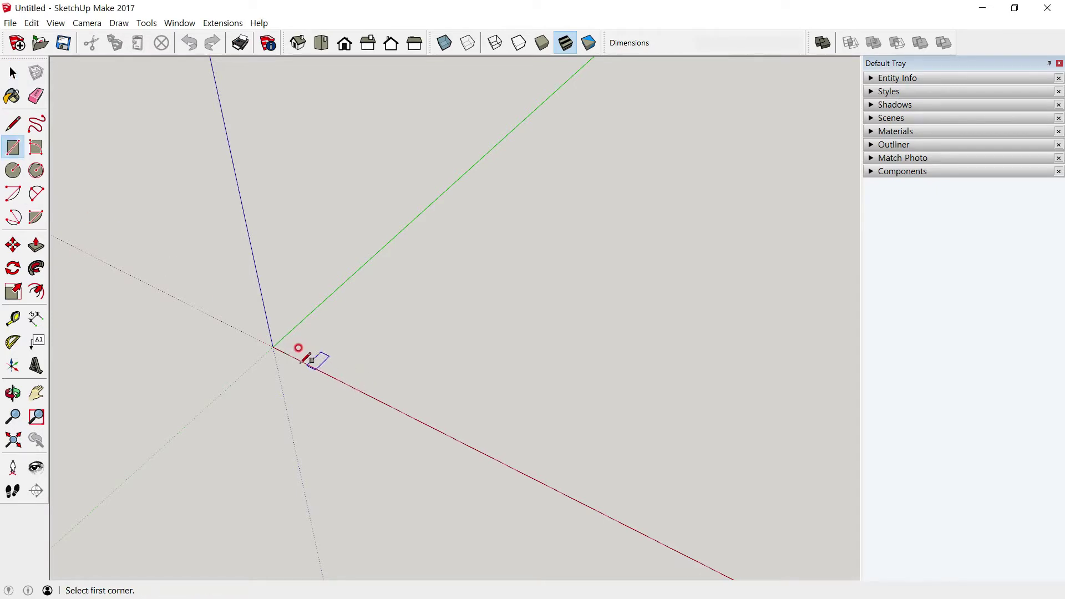
click(273, 347)
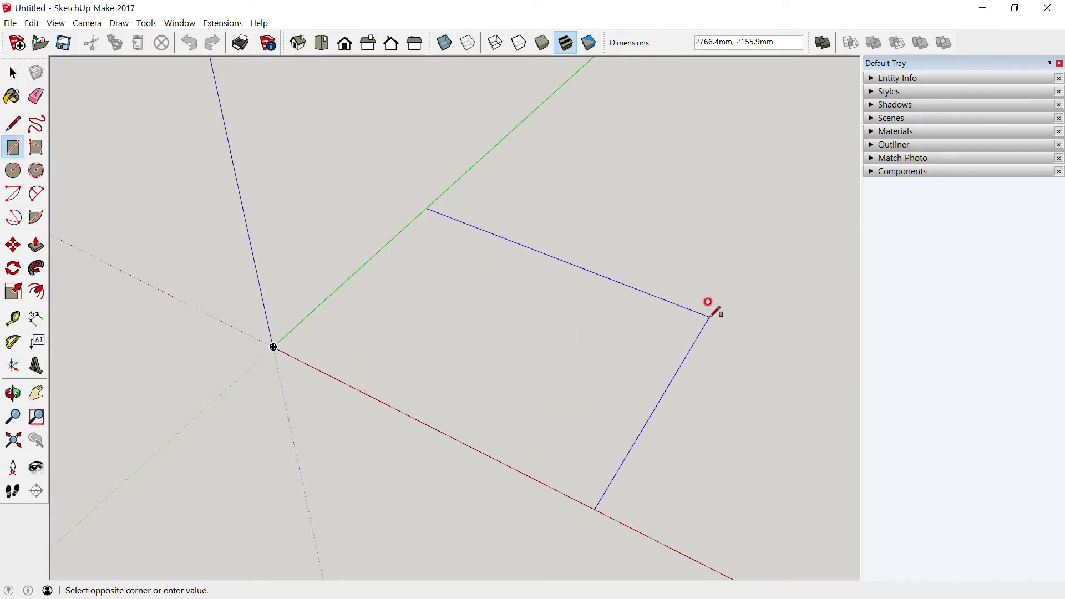
text(1200,600)
key(Return)
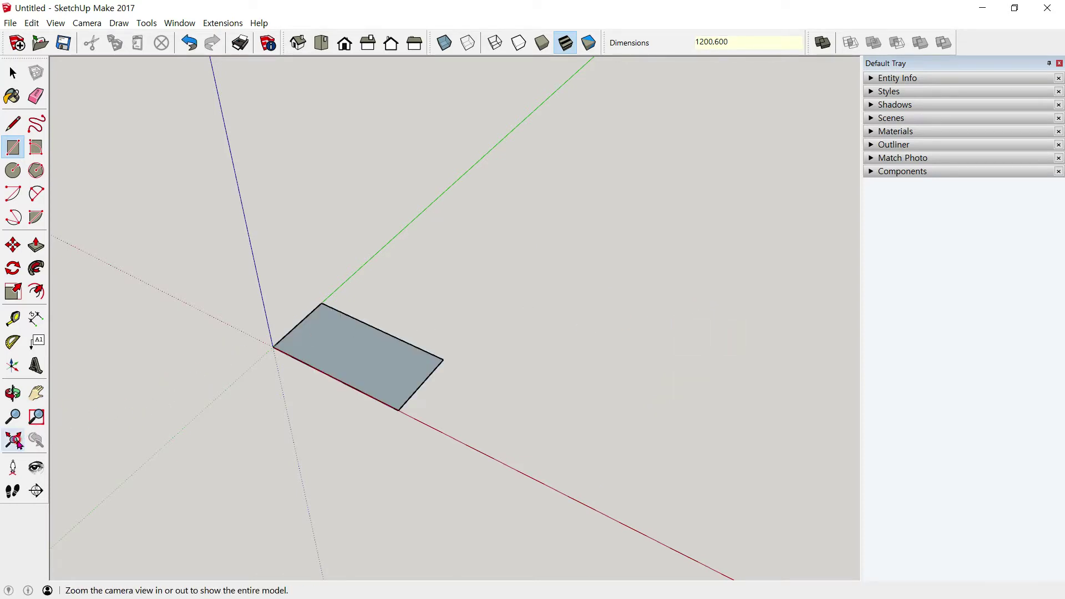
click(12, 439)
scroll(388, 370, down, 1)
scroll(399, 369, down, 1)
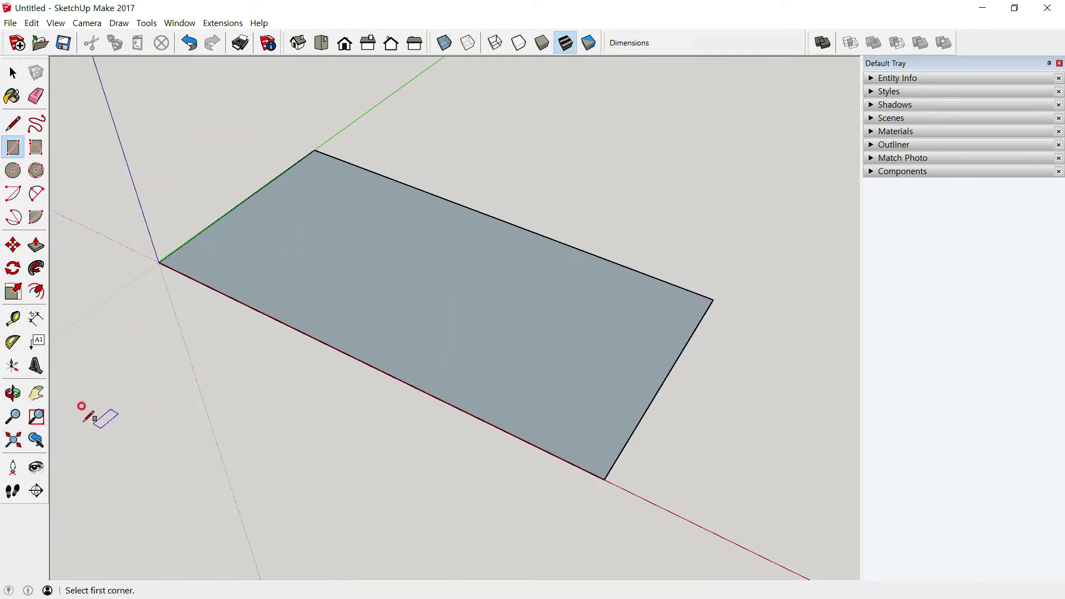
Dimension the rectangle's long edge as 1200 mm and short edge as 600 mm.
click(36, 318)
click(203, 289)
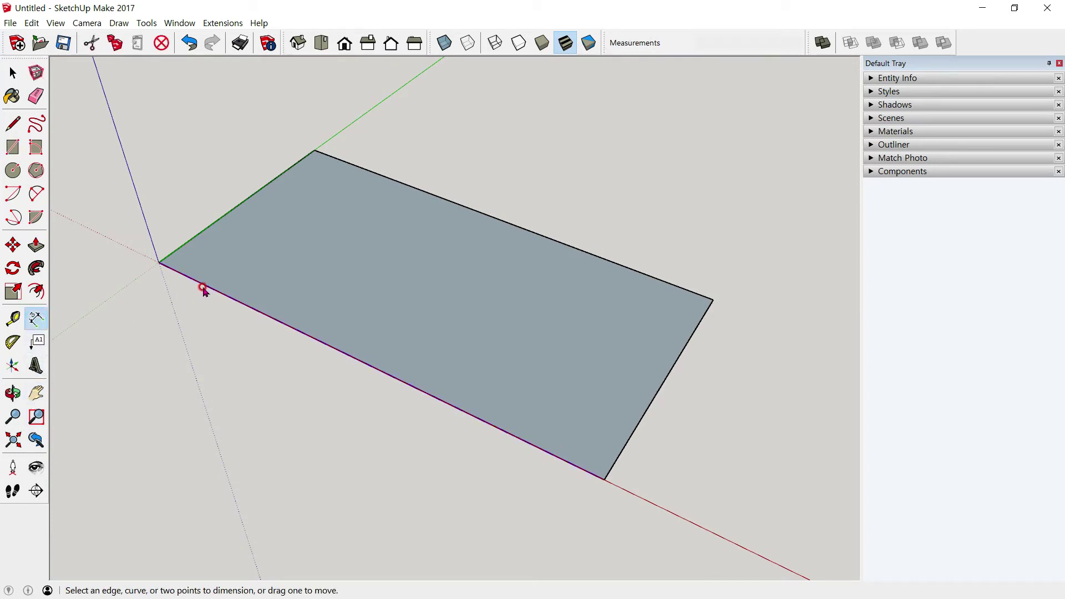
click(205, 286)
click(189, 328)
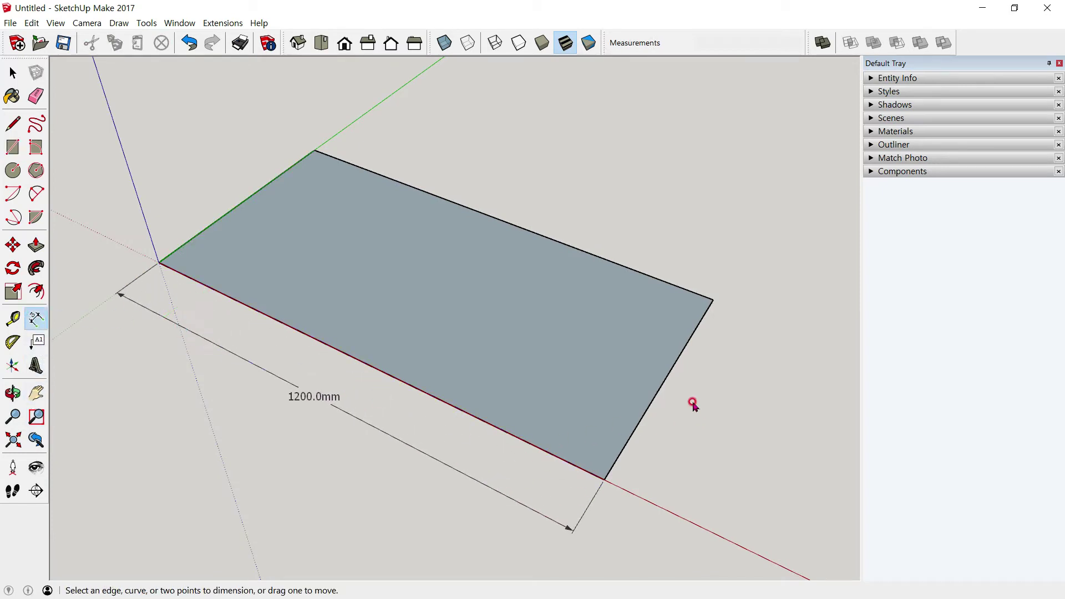
click(659, 392)
click(713, 416)
middle_drag(714, 415, 594, 371)
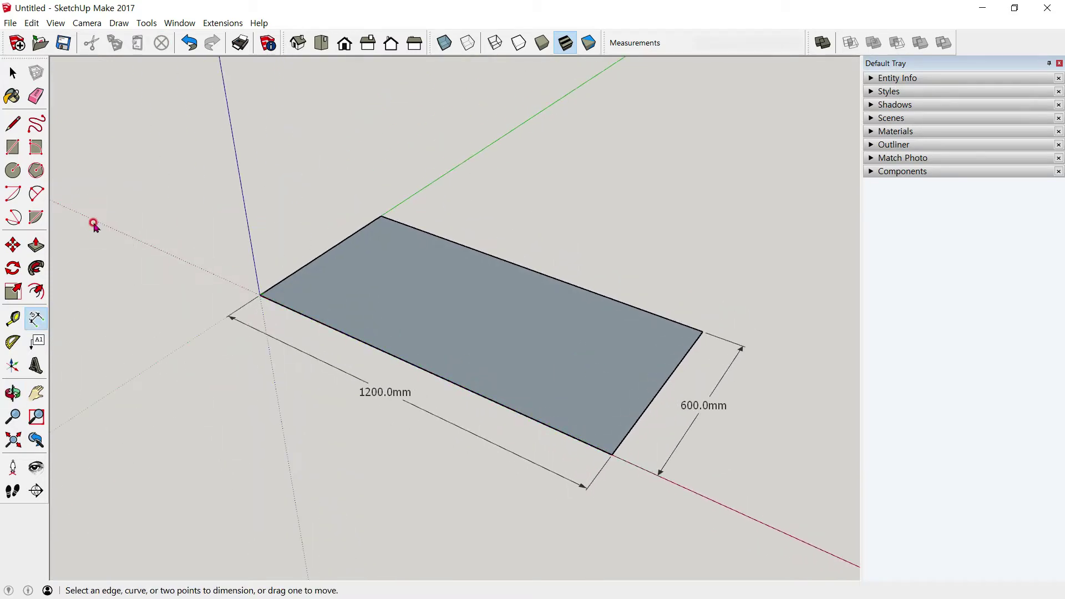
Push/Pull the rectangle face up into a 50 mm thick slab.
click(36, 244)
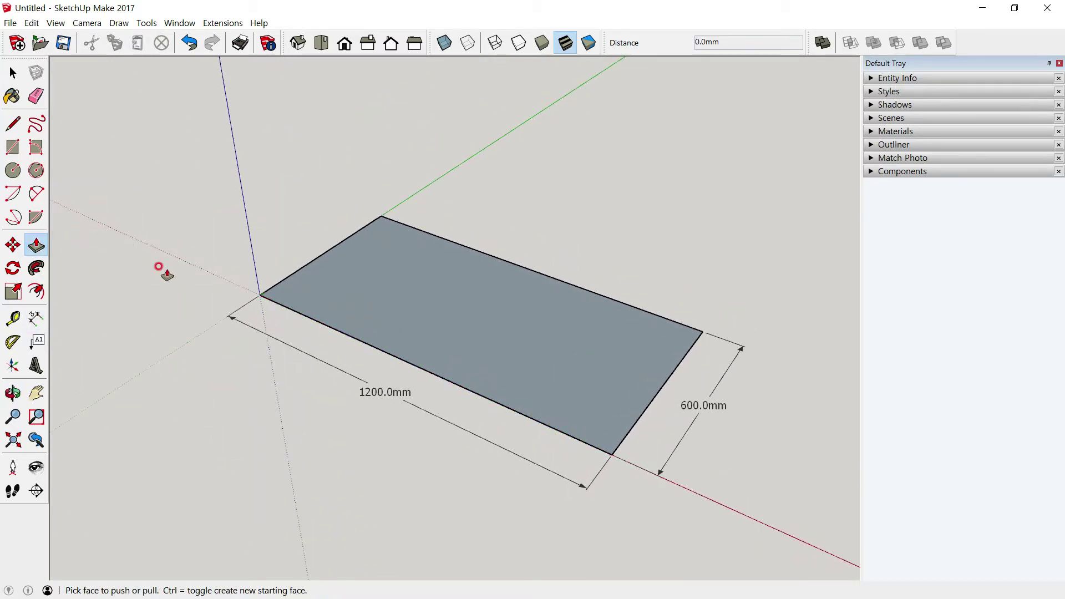
click(288, 287)
drag(289, 287, 286, 274)
text(50)
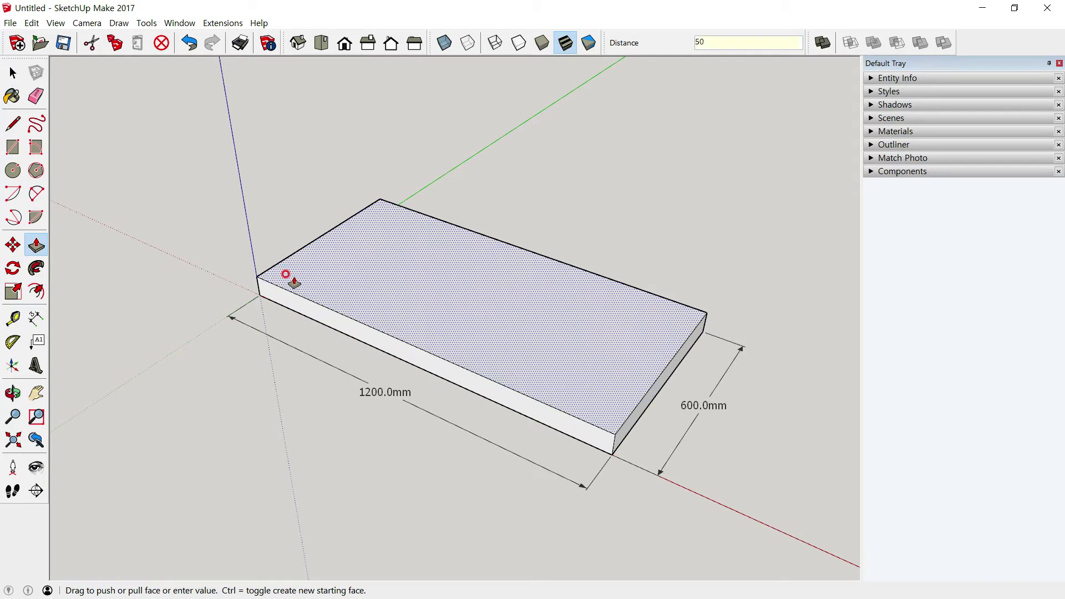
key(Return)
key(space)
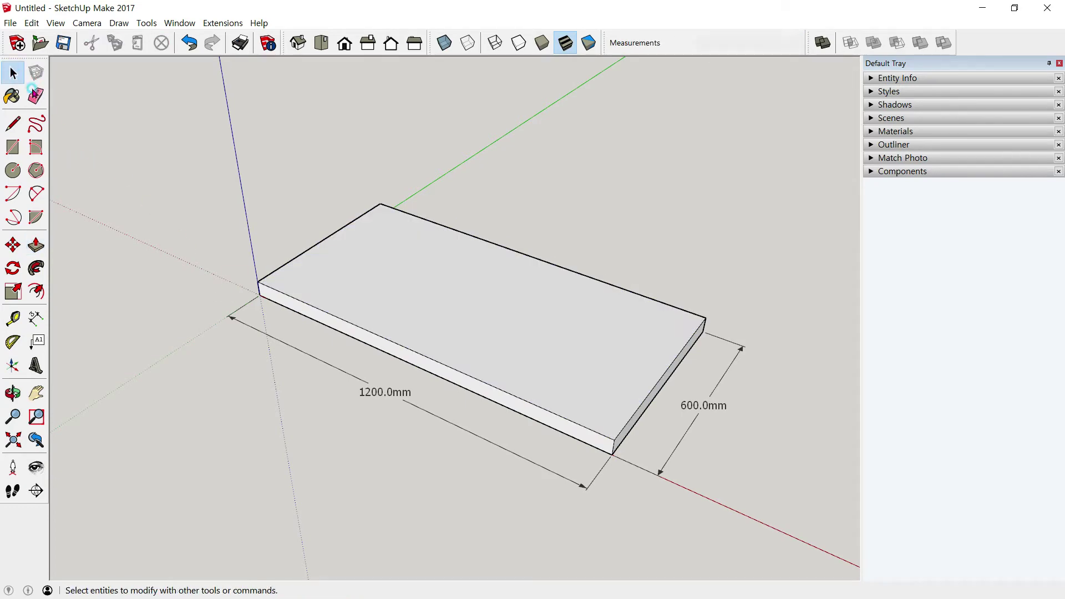
middle_drag(143, 191, 194, 262)
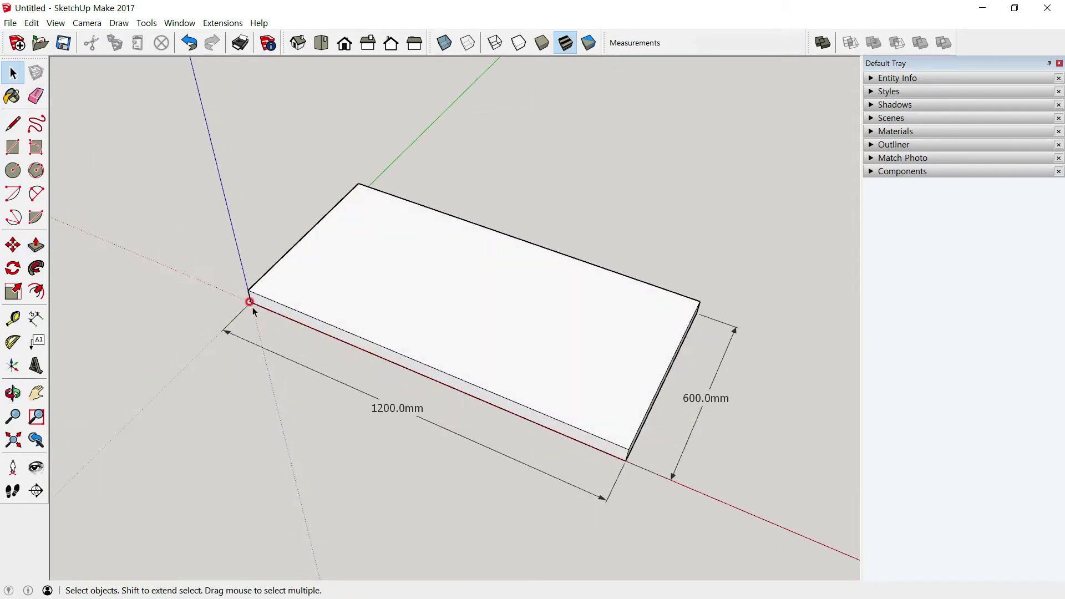
scroll(214, 303, up, 2)
scroll(214, 303, up, 2)
Add a 50 mm dimension to the slab's corner thickness.
click(36, 318)
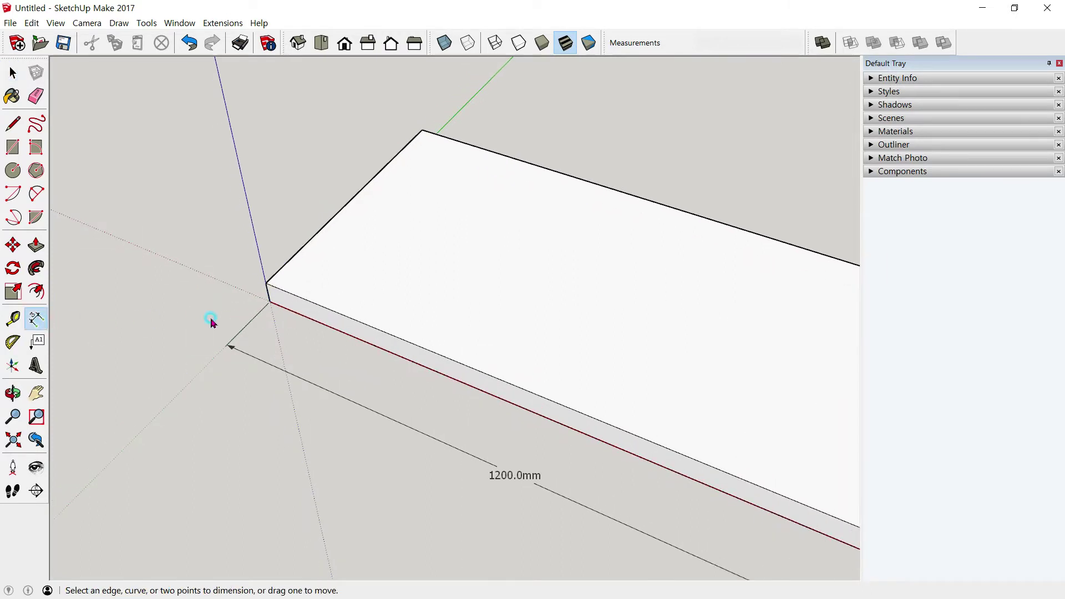
click(266, 284)
click(269, 301)
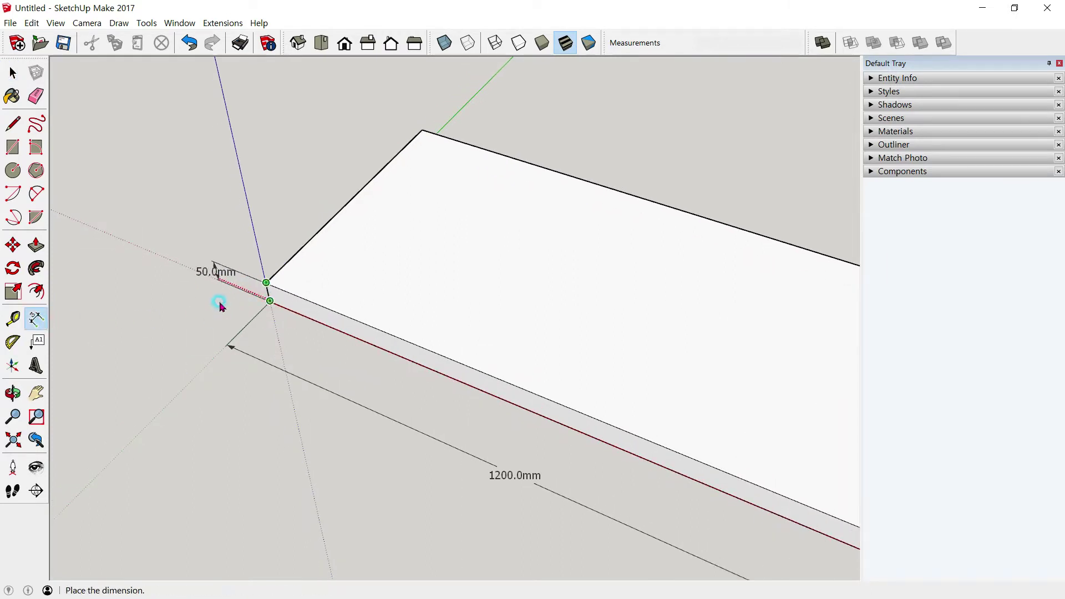
click(211, 280)
scroll(224, 307, down, 1)
scroll(224, 307, down, 1)
scroll(158, 261, down, 1)
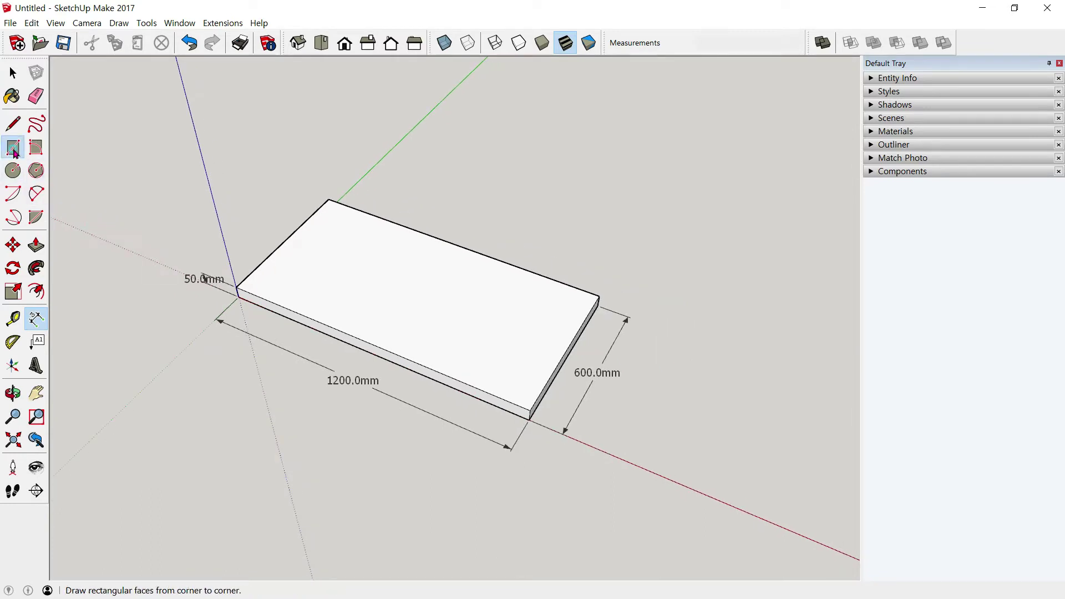
Draw 100 × 100 mm squares at the slab's near and back-left top corners.
click(12, 147)
scroll(158, 222, up, 1)
click(251, 298)
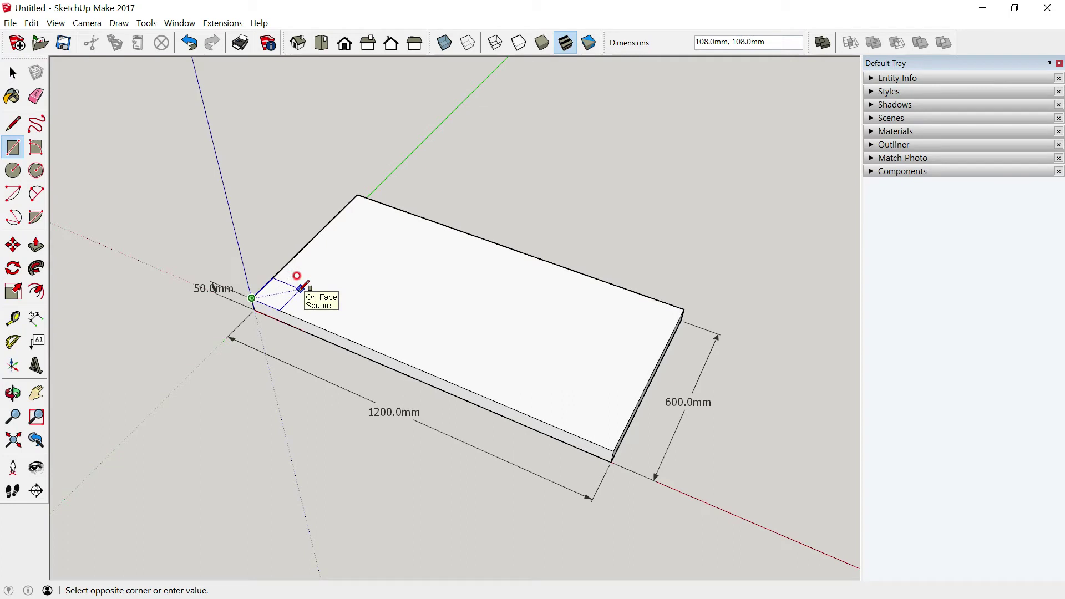
text(100,100)
key(Return)
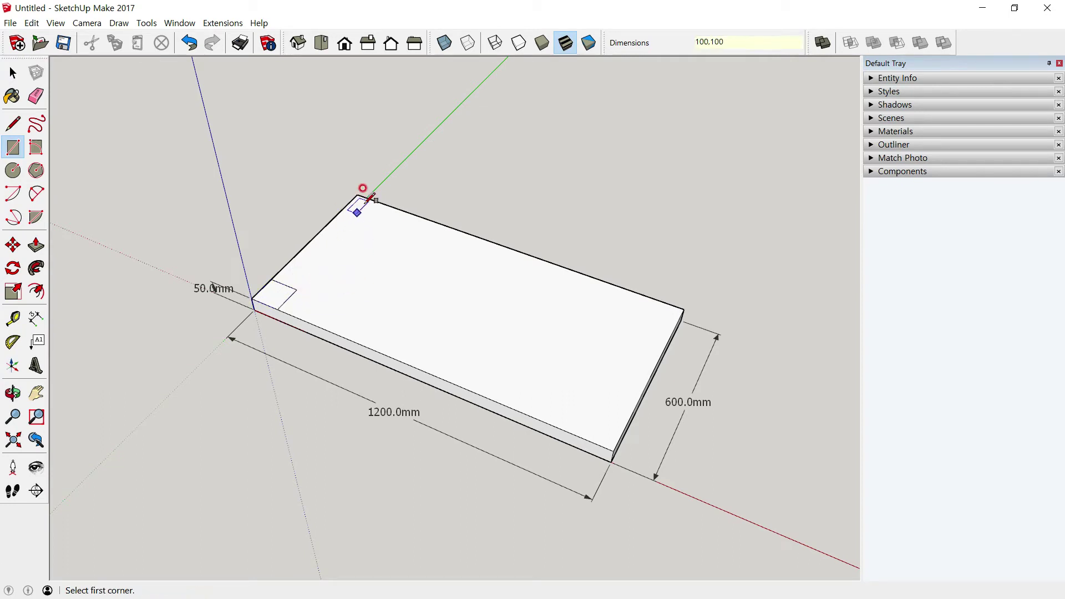
click(358, 194)
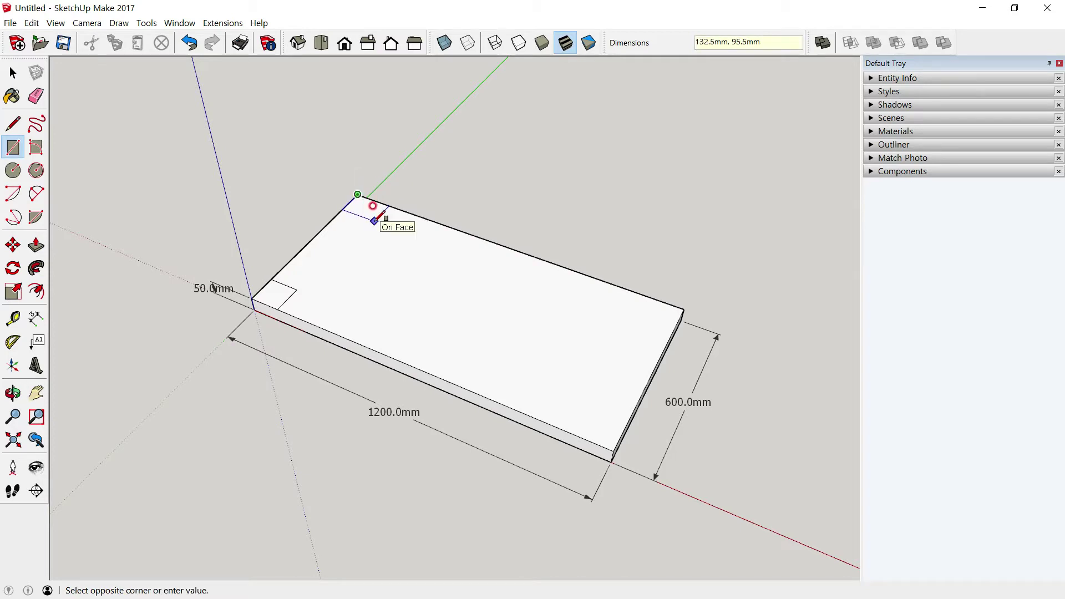
text(100,100)
key(Return)
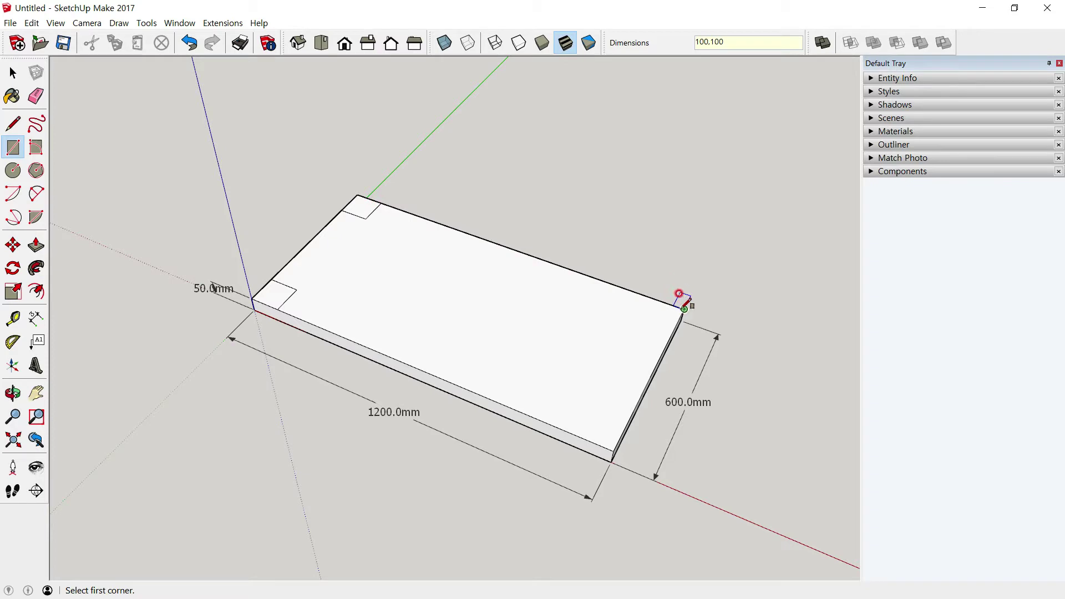
Draw 100 × 100 mm squares at the back-right and front-right top corners.
click(684, 309)
text(1)
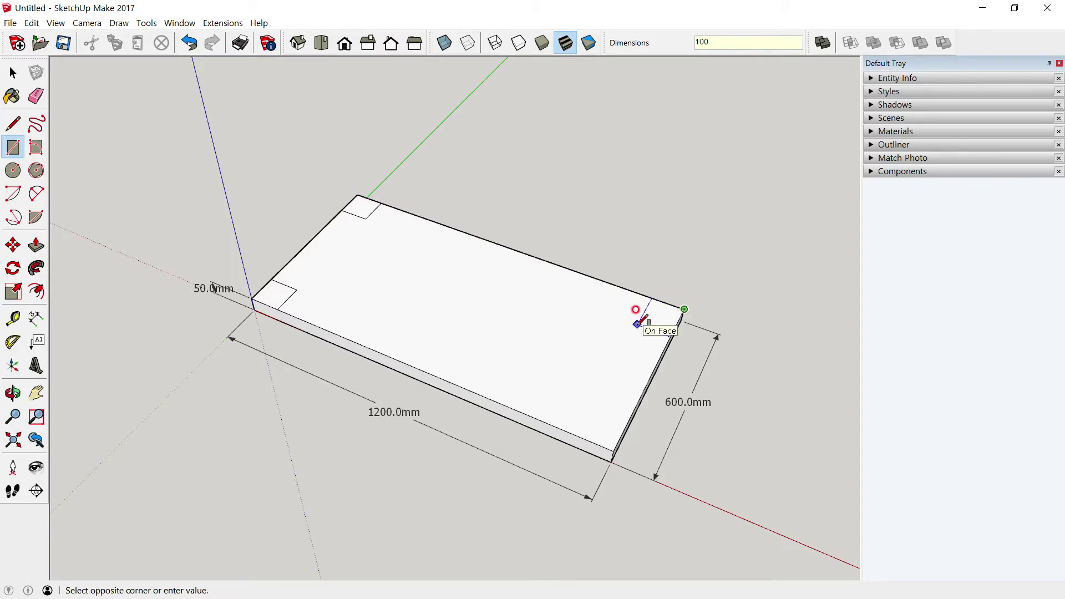
key(Return)
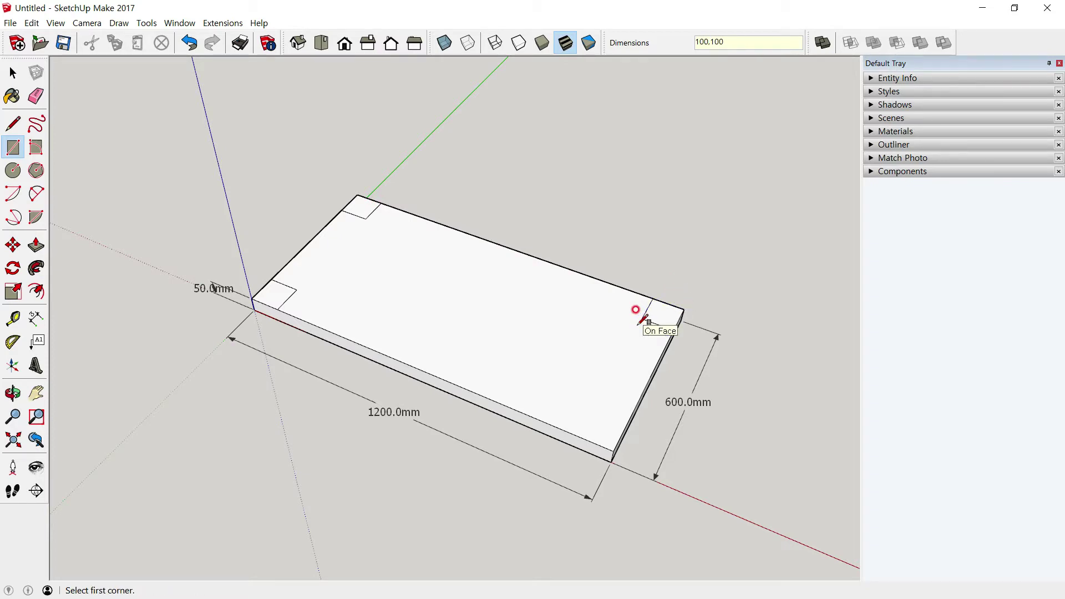
click(614, 451)
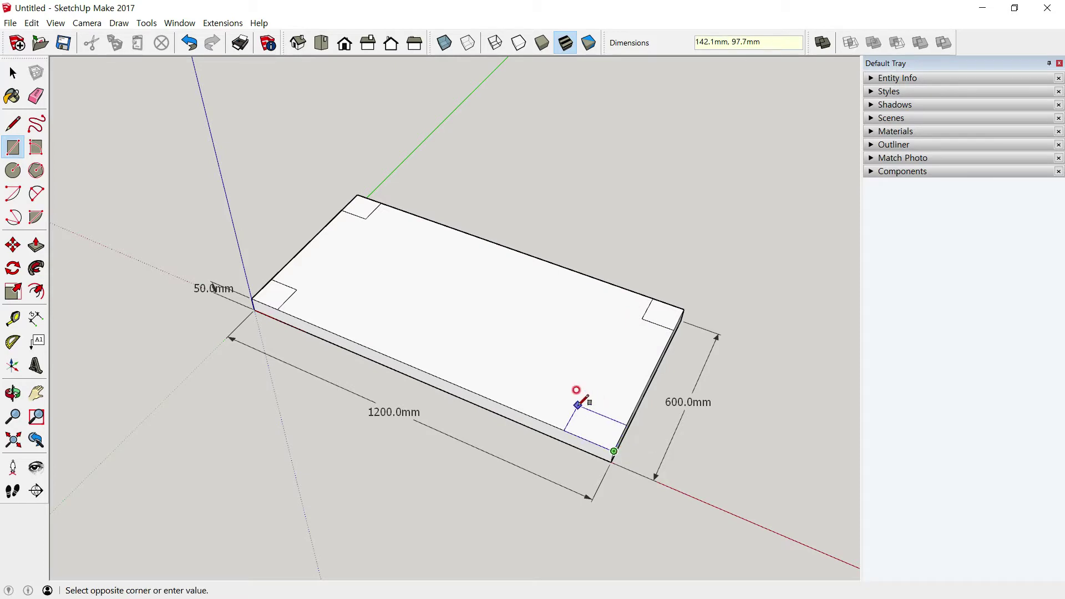
text(100,100)
key(Return)
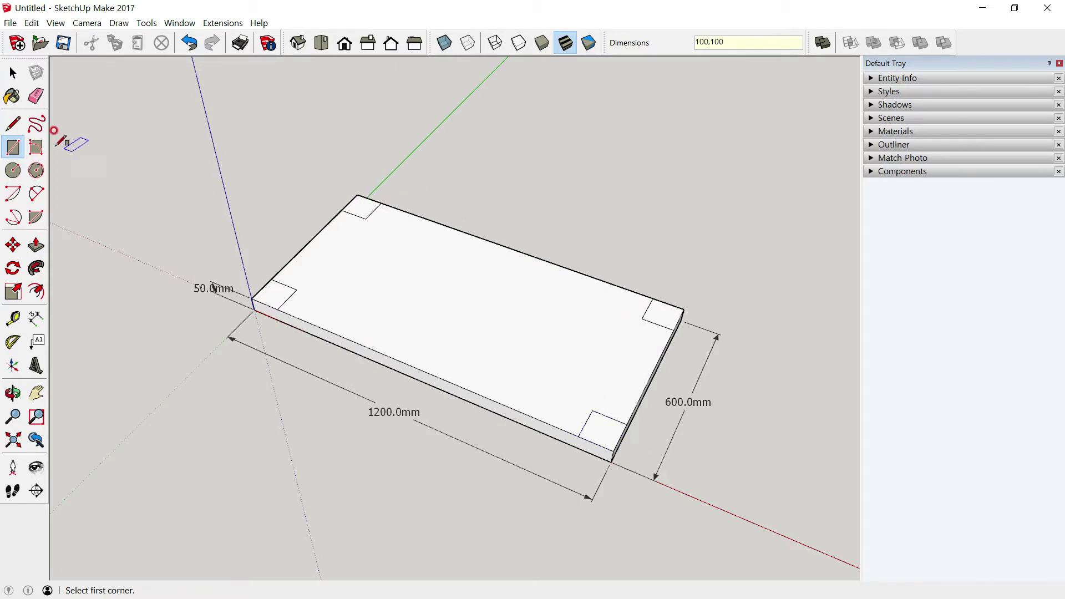
click(12, 72)
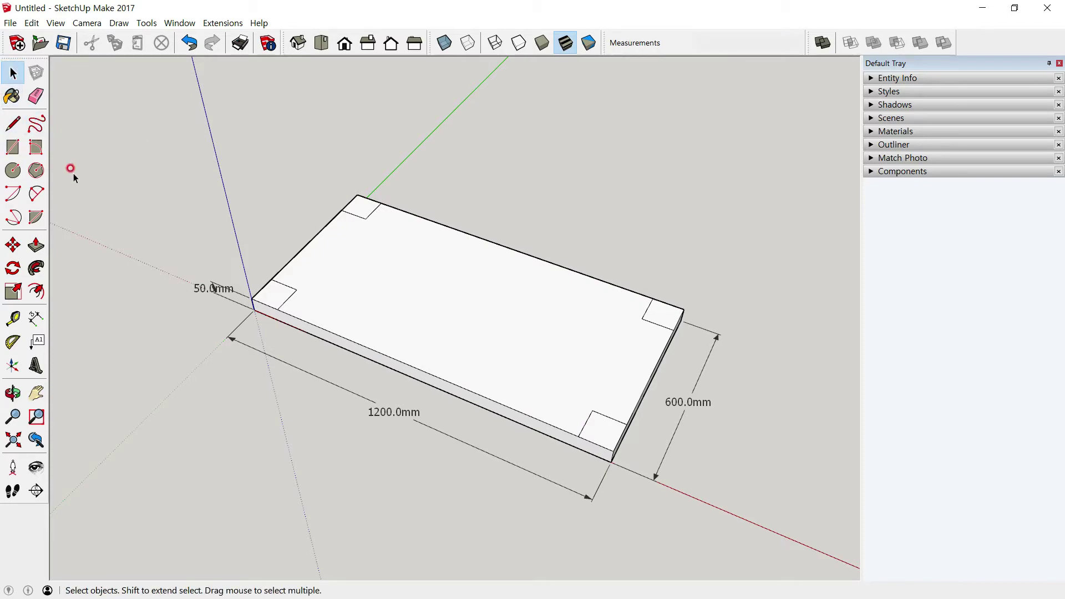
Push/Pull the near and back-left corner squares up 700 mm into legs.
key(p)
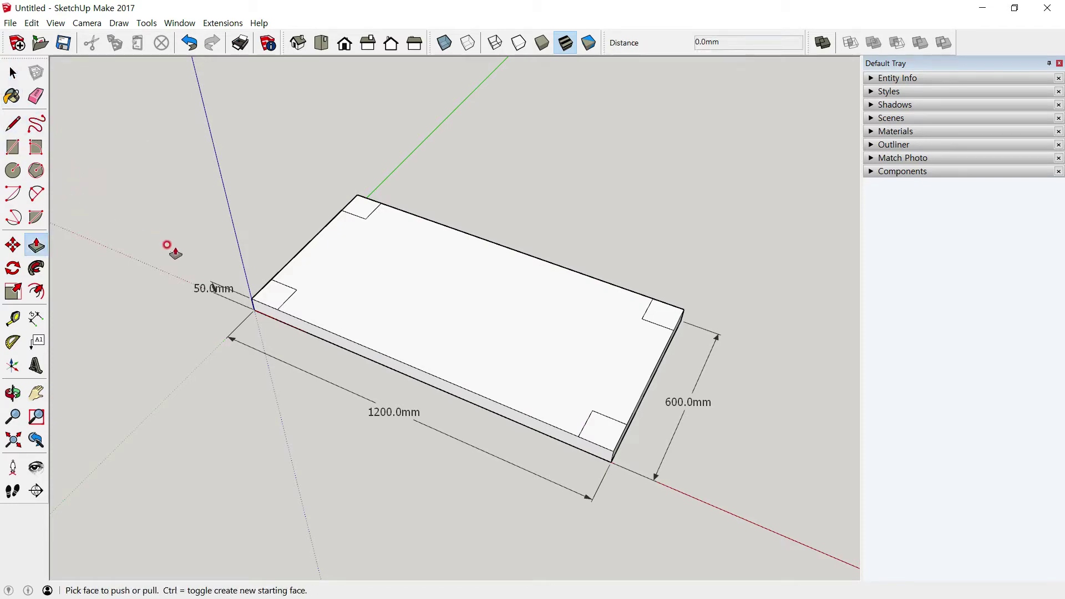
click(283, 293)
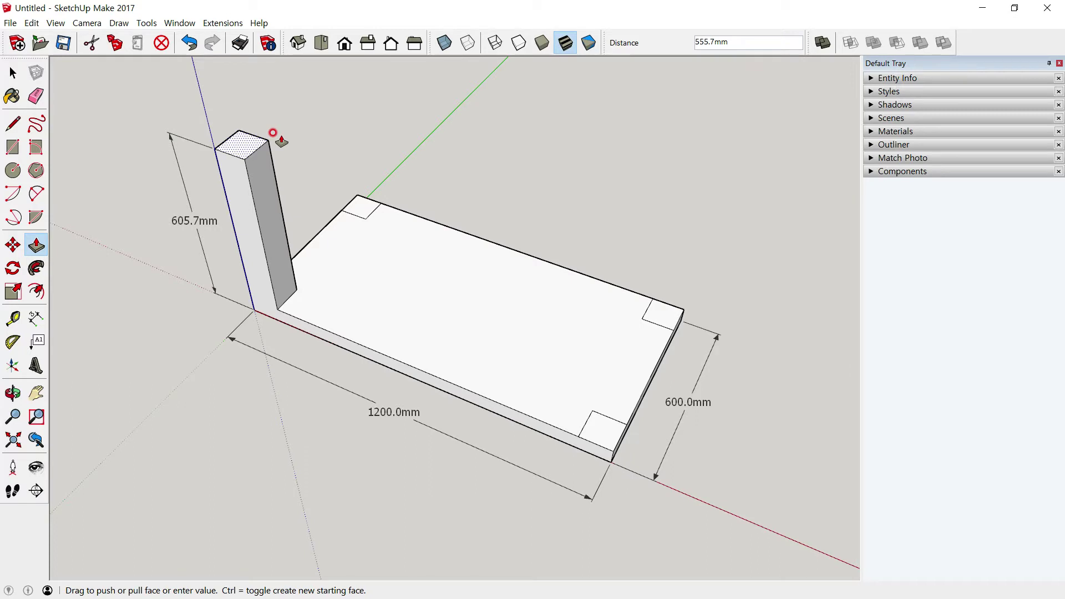
text(700)
key(Return)
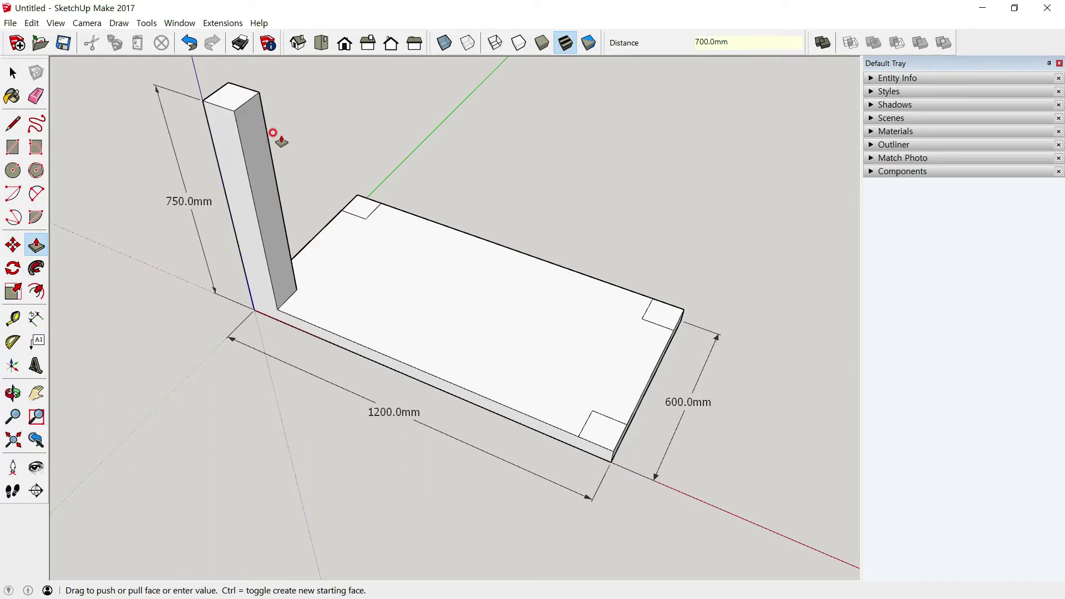
click(353, 199)
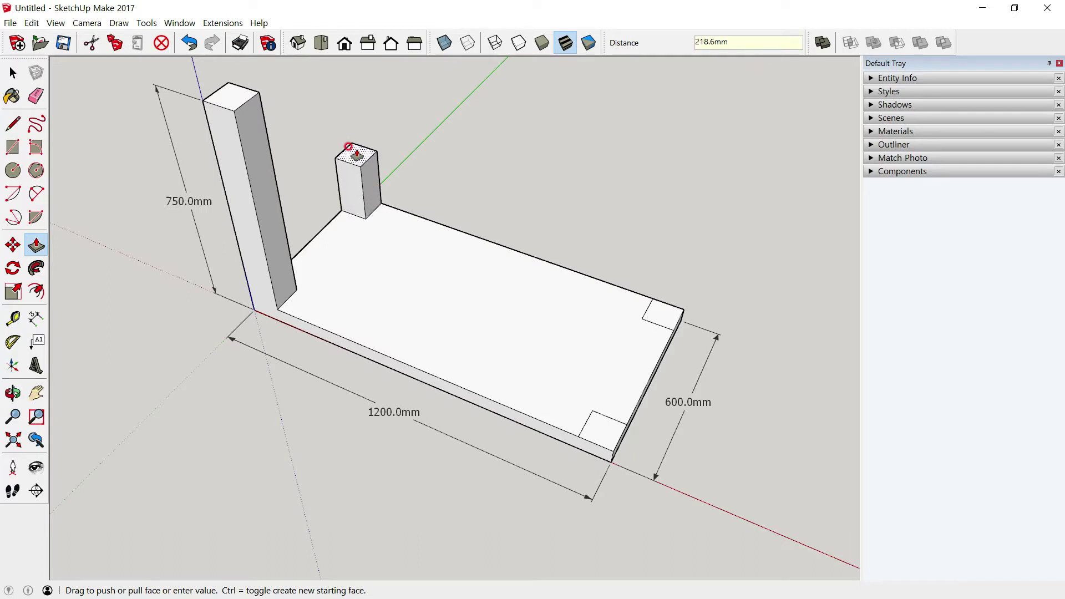
text(0)
key(Return)
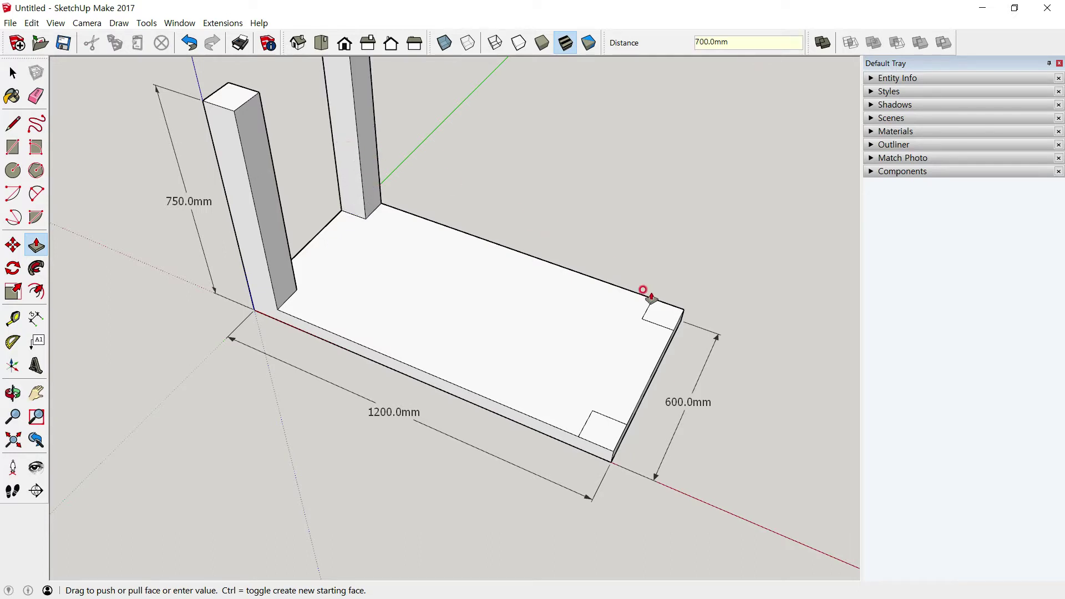
Raise the back-right and front-right corner squares 700 mm into the remaining legs.
click(656, 314)
drag(656, 314, 663, 222)
text(700)
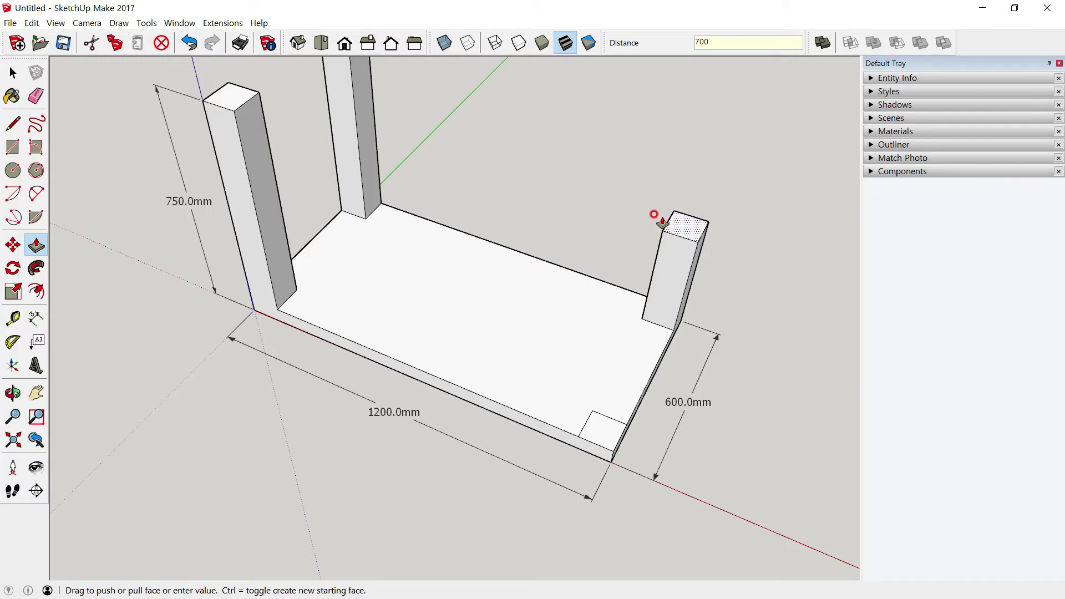
key(Return)
drag(590, 428, 590, 336)
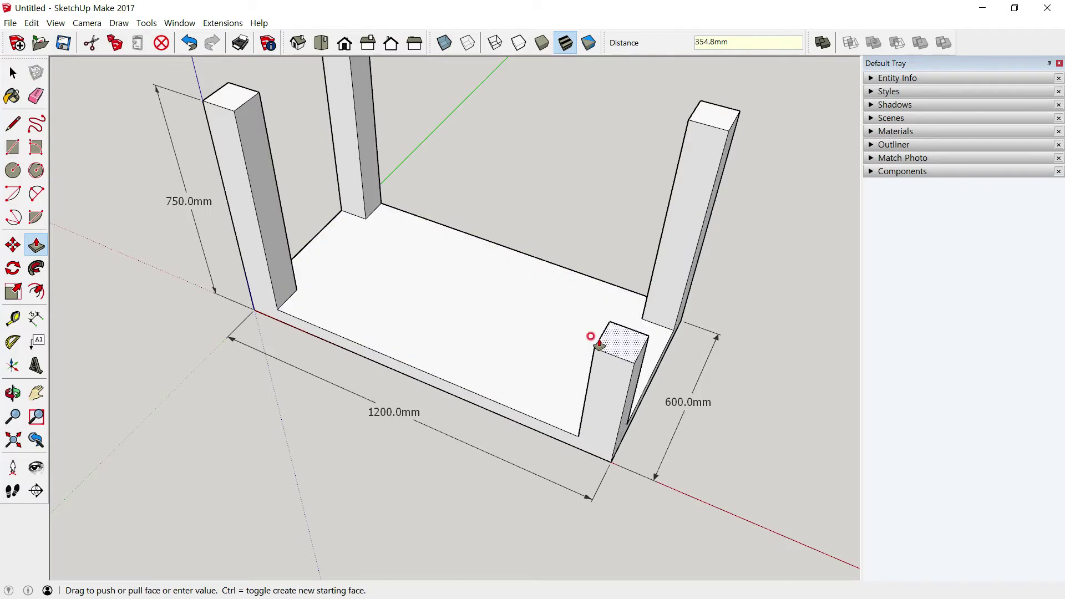
text(00)
key(Return)
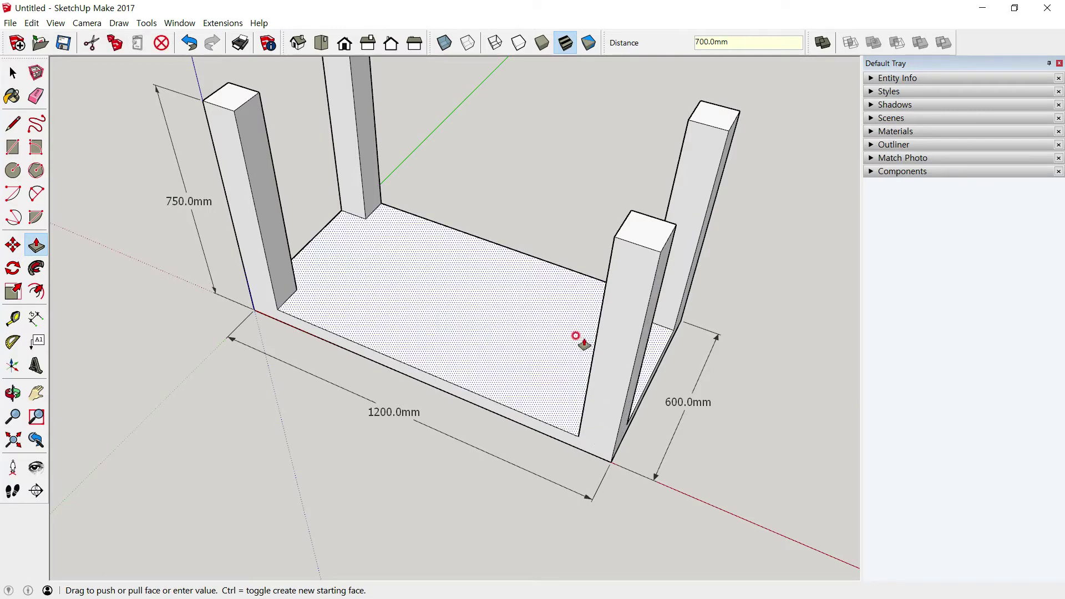
scroll(399, 316, down, 3)
scroll(399, 316, down, 1)
key(space)
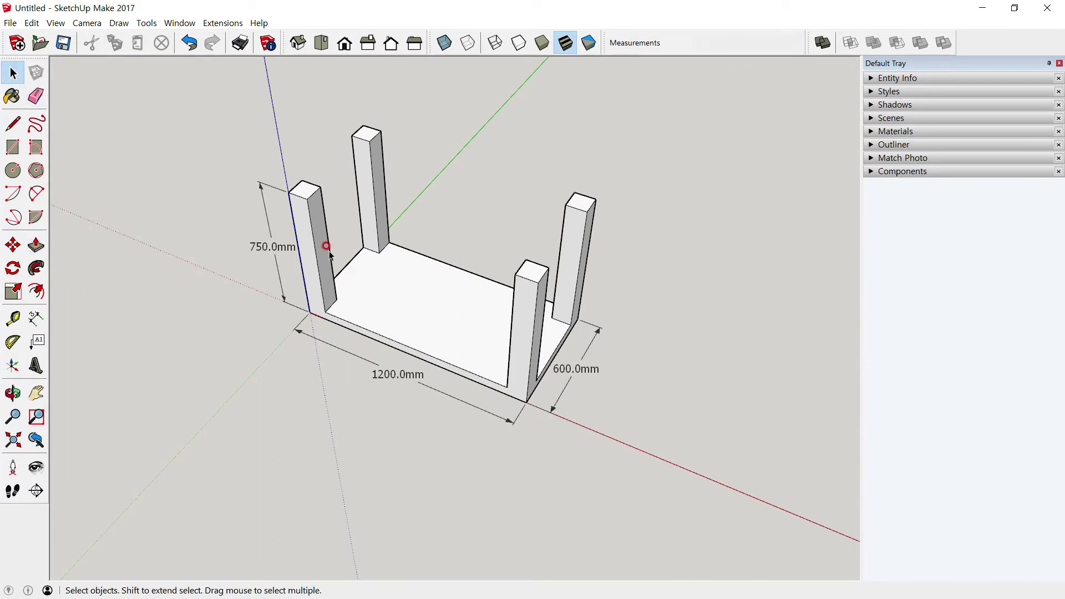
Dimension both top edges of the near leg as 100 mm.
scroll(329, 208, up, 2)
scroll(329, 208, up, 3)
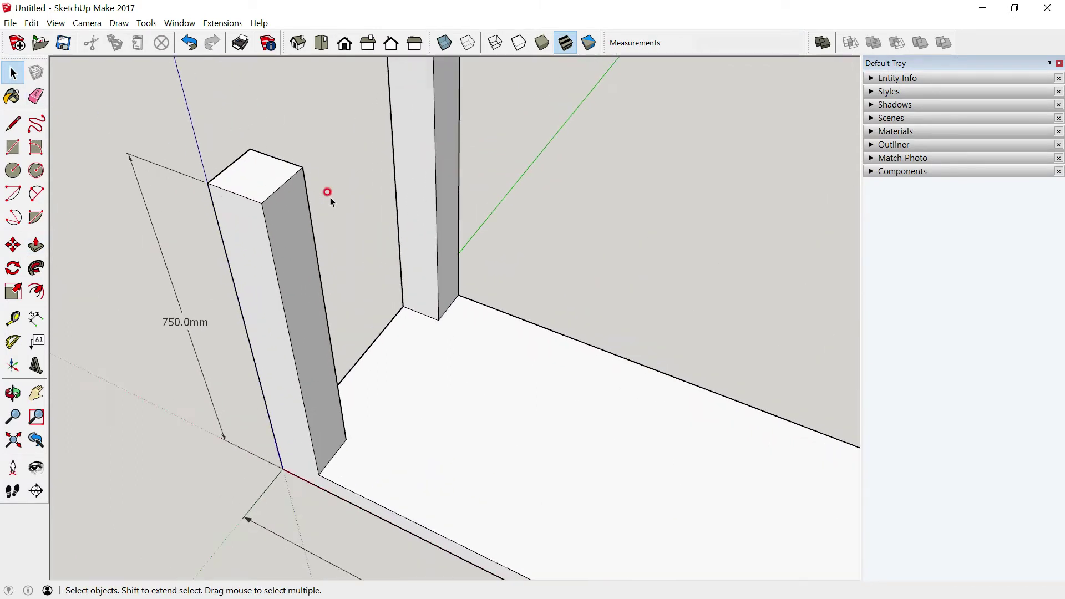
click(36, 318)
click(225, 189)
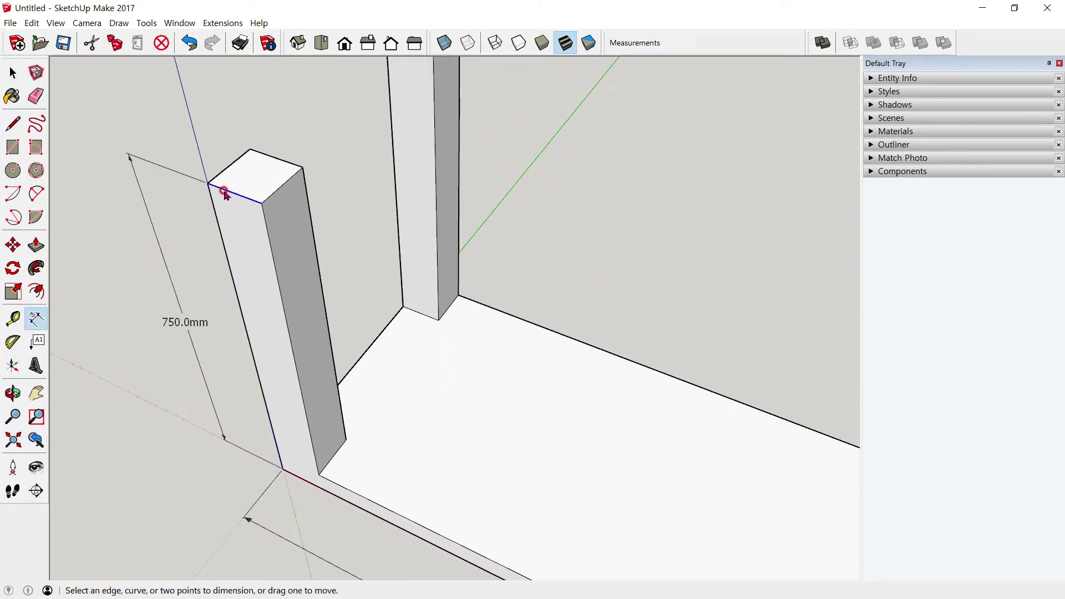
click(188, 213)
click(273, 192)
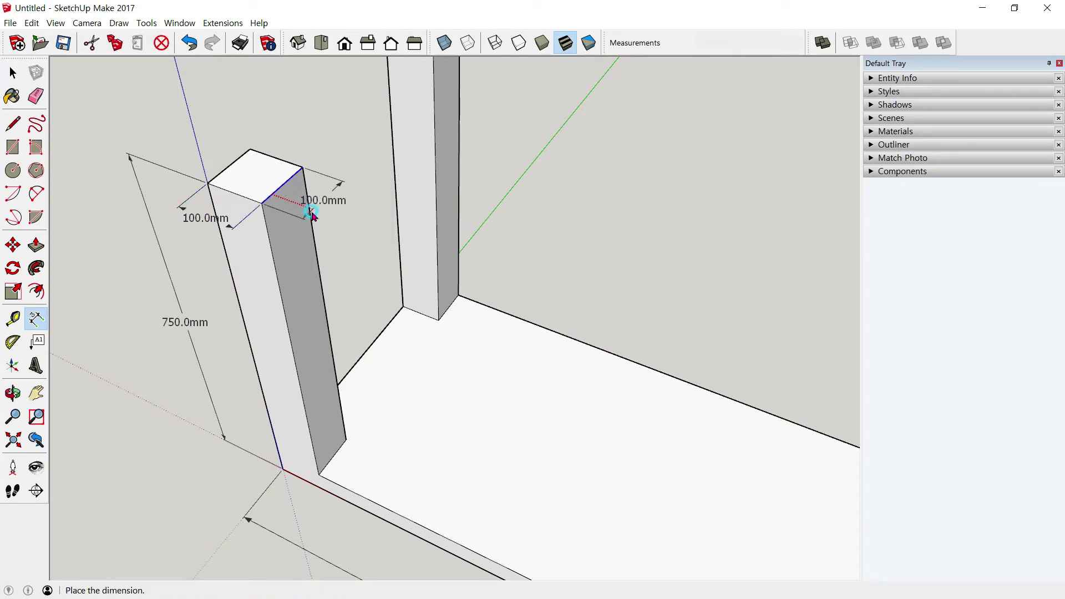
click(335, 206)
scroll(373, 233, down, 3)
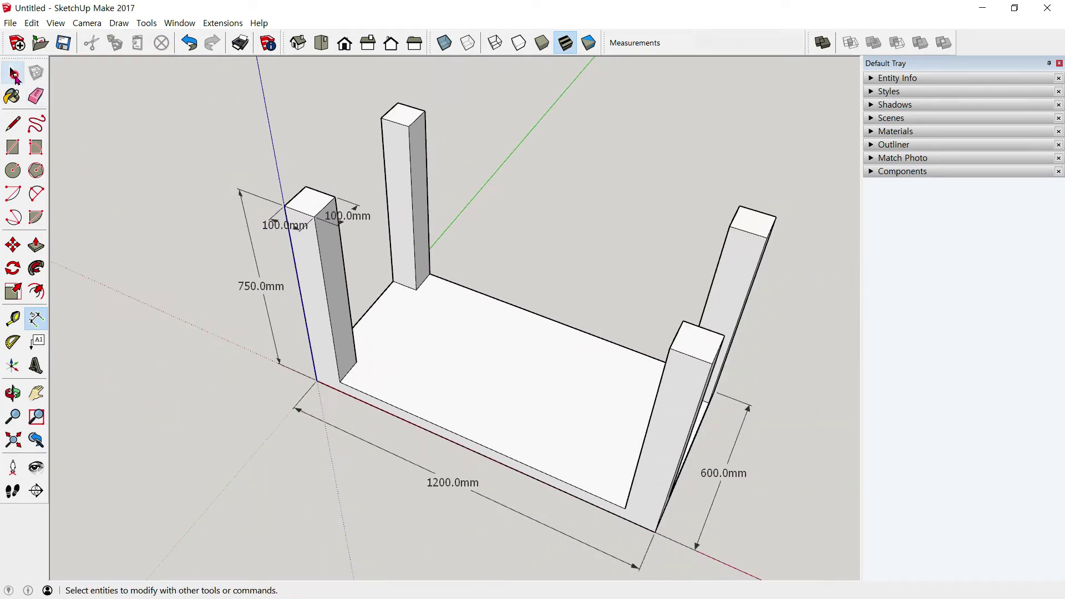
Orbit and zoom around the table to inspect the dimensioned leg.
click(12, 72)
mouse_move(88, 123)
middle_down()
mouse_move(152, 211)
mouse_move(147, 225)
mouse_move(202, 240)
mouse_move(190, 268)
mouse_move(214, 243)
mouse_move(236, 274)
mouse_move(211, 298)
mouse_move(231, 288)
mouse_move(202, 255)
mouse_move(168, 301)
middle_up()
scroll(247, 315, down, 1)
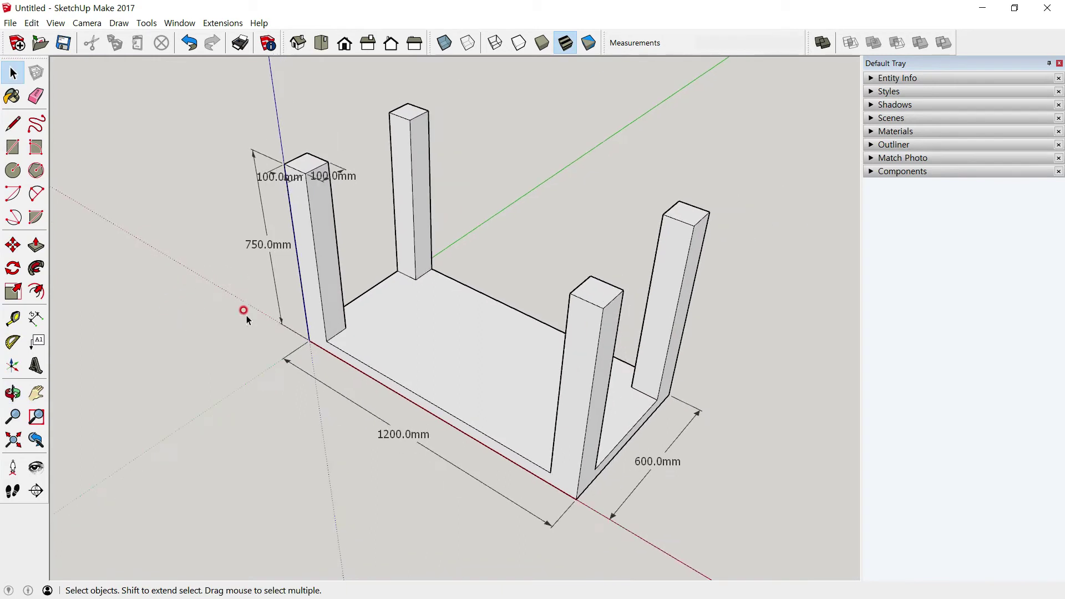
scroll(248, 329, down, 2)
scroll(248, 289, down, 2)
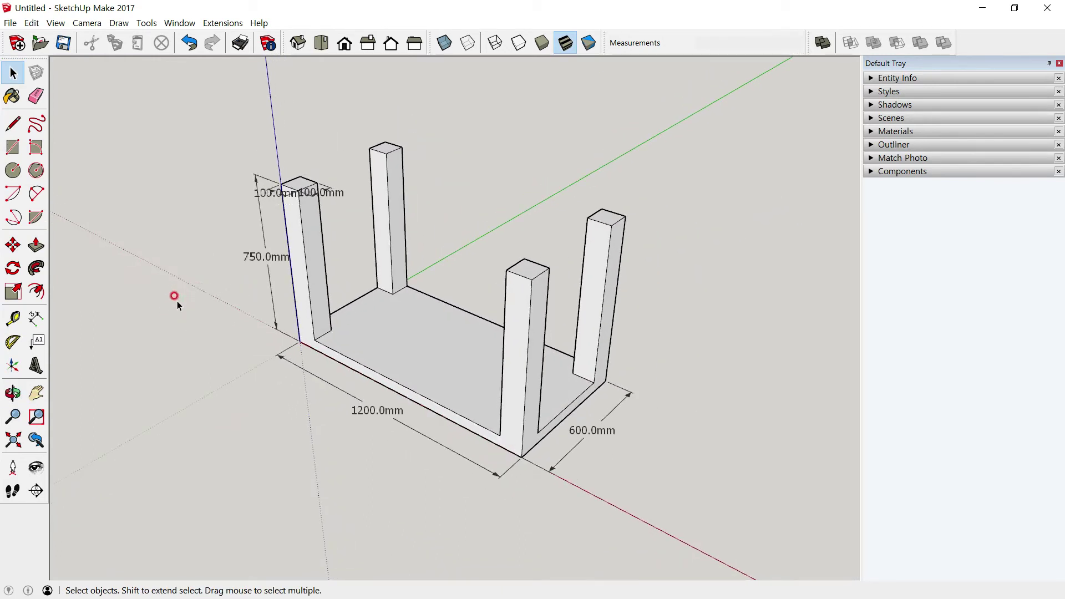
mouse_move(157, 285)
middle_down()
mouse_move(181, 312)
mouse_move(171, 258)
middle_up()
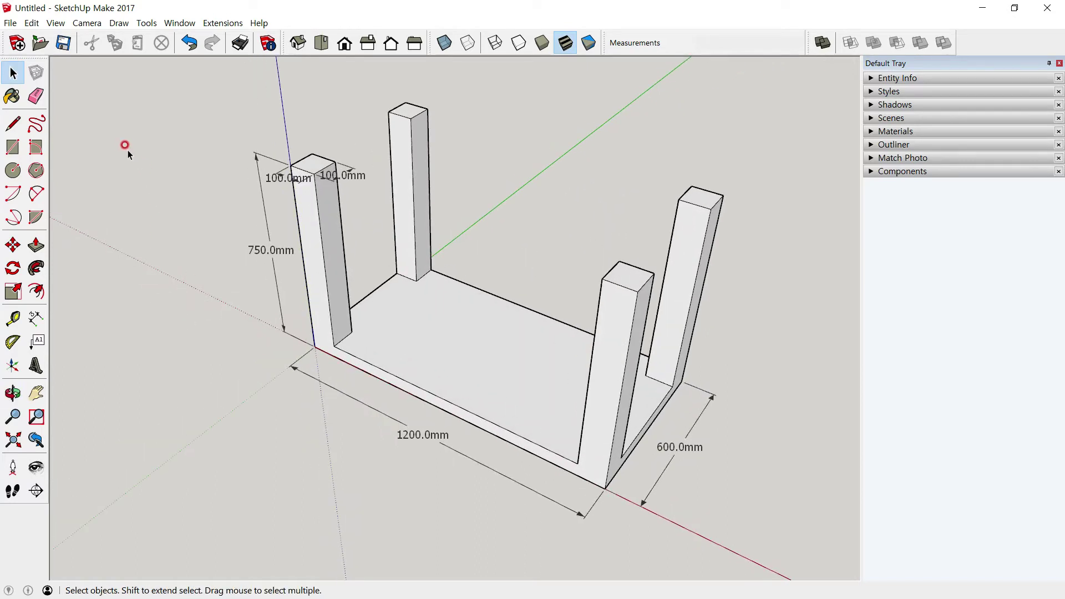
Erase the 750, 100, 100, 1200 and 600 mm dimensions.
click(36, 96)
click(254, 143)
click(280, 166)
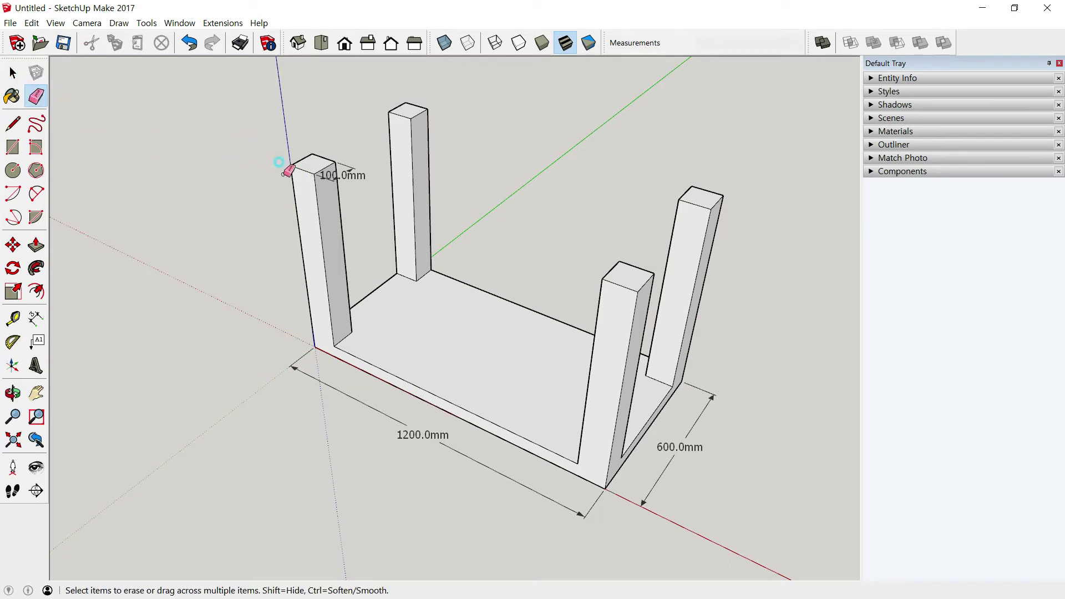
click(348, 169)
click(417, 424)
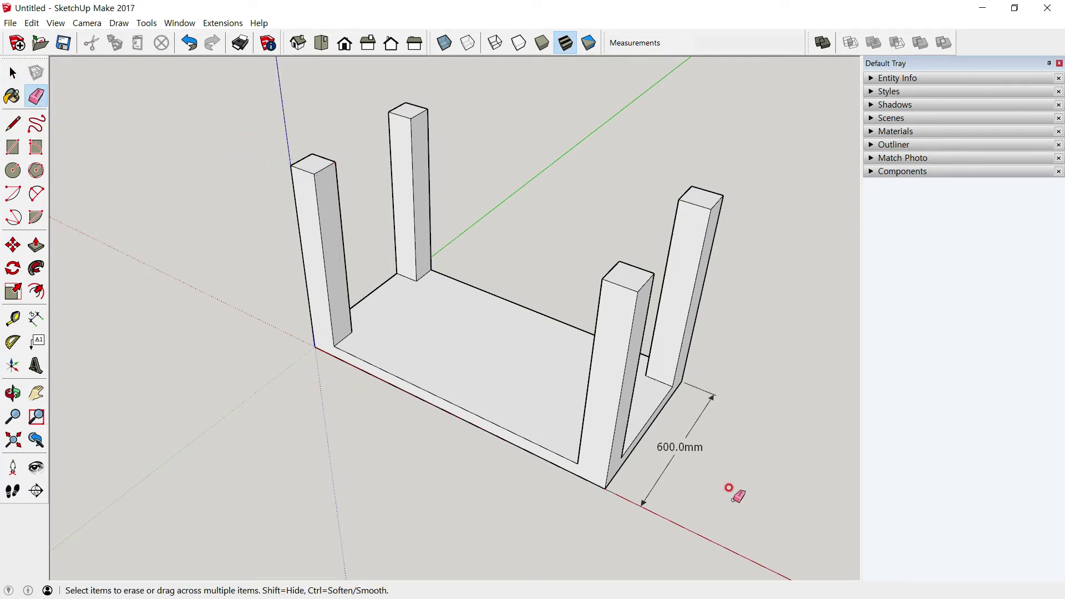
click(686, 438)
click(13, 72)
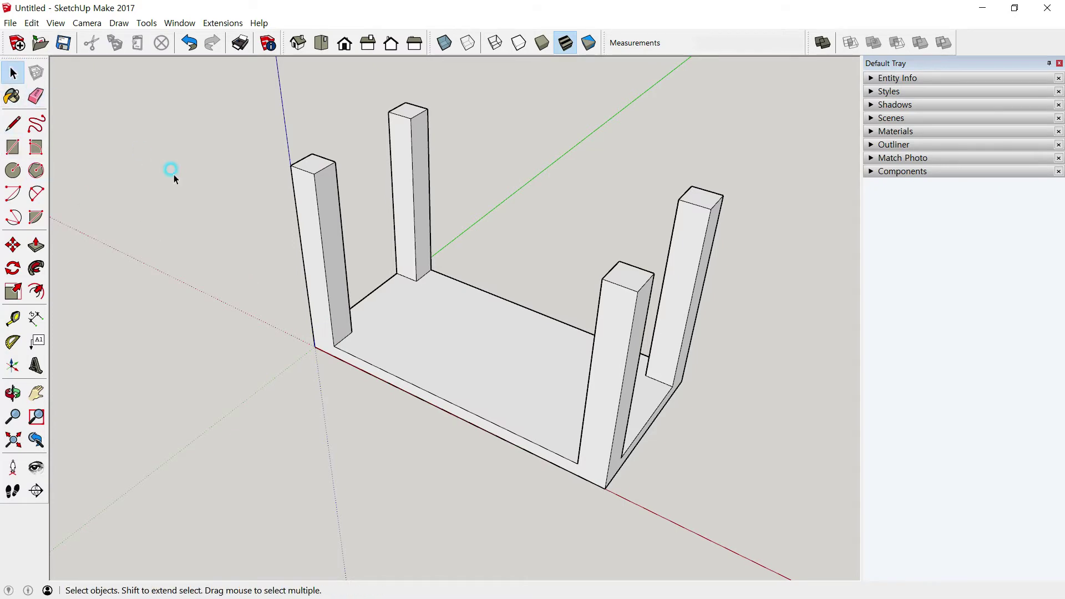
Select the whole model and rotate it 180° about the leg corner so it stands upright.
key(ctrl+a)
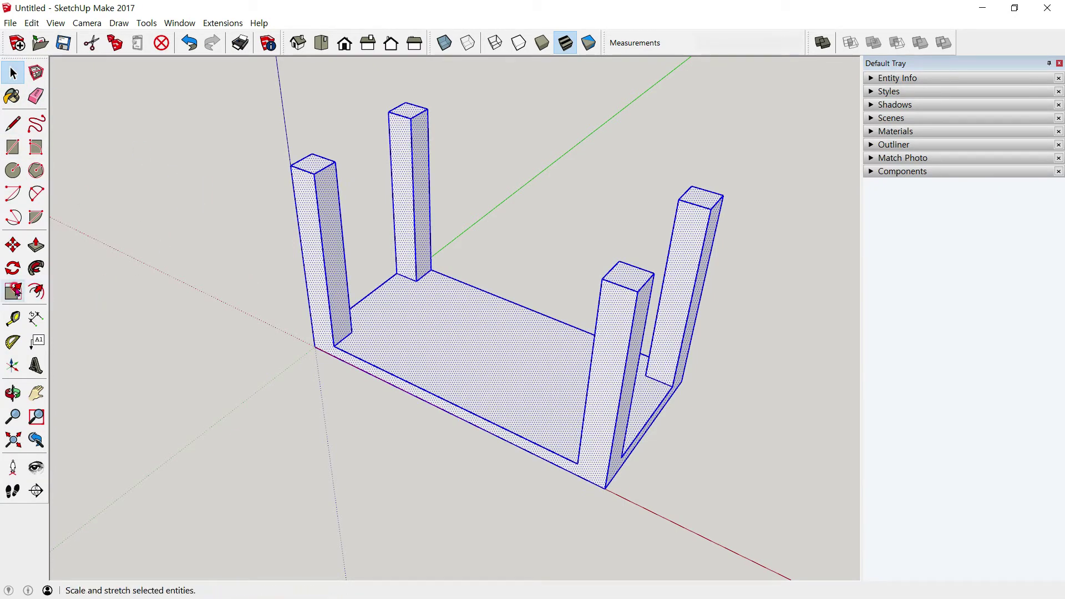
click(13, 268)
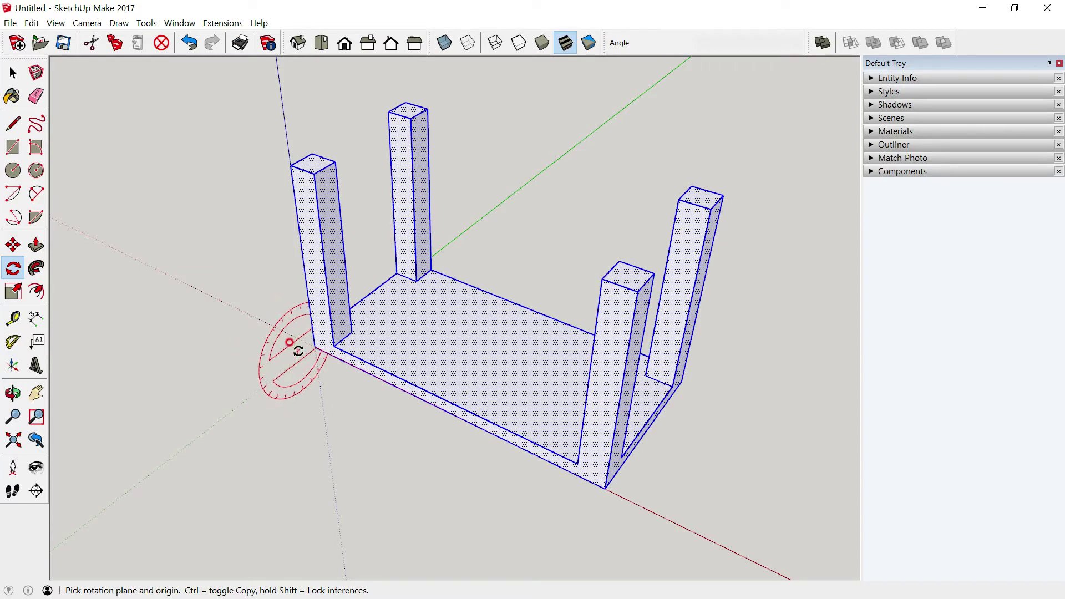
click(314, 346)
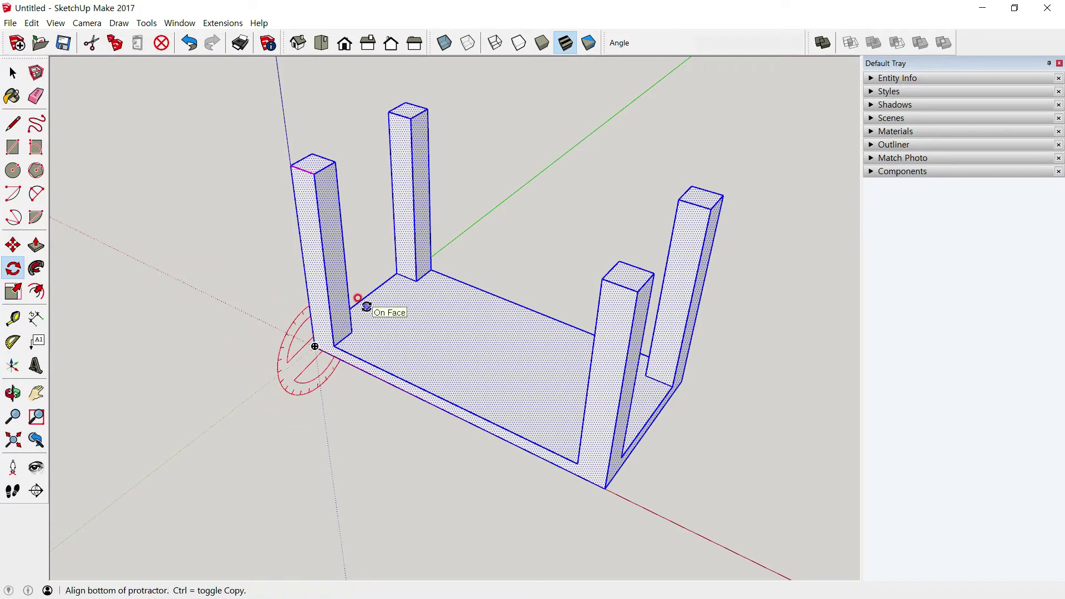
click(358, 298)
text(180)
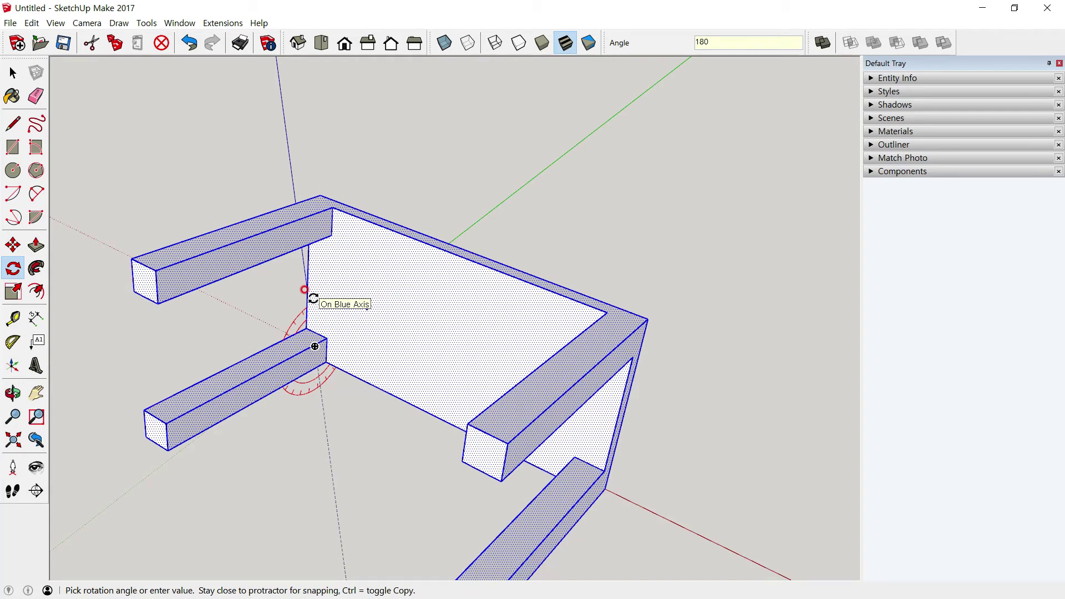
click(313, 298)
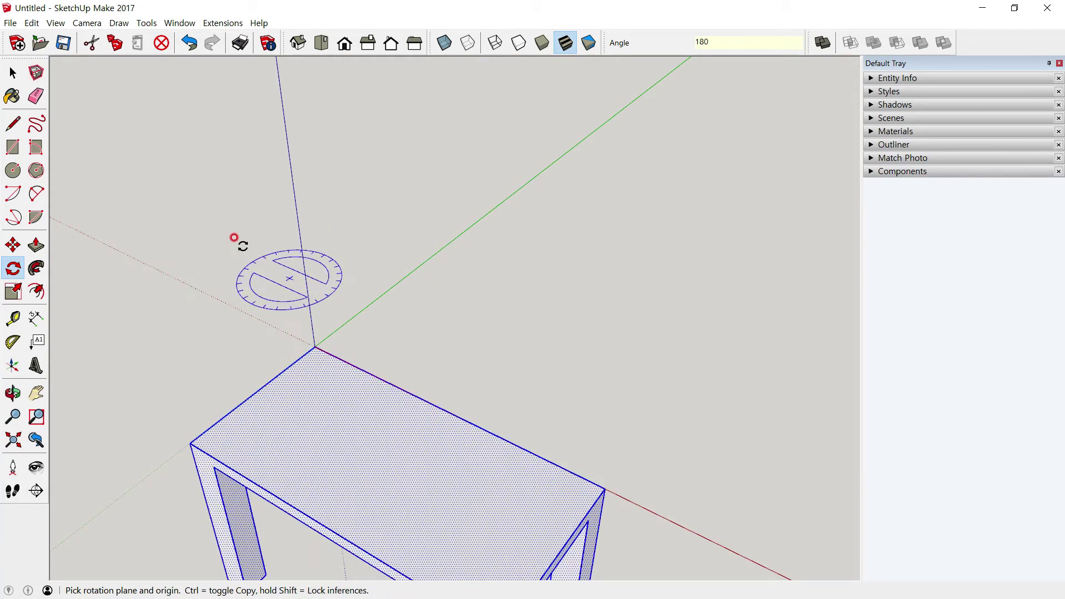
click(14, 72)
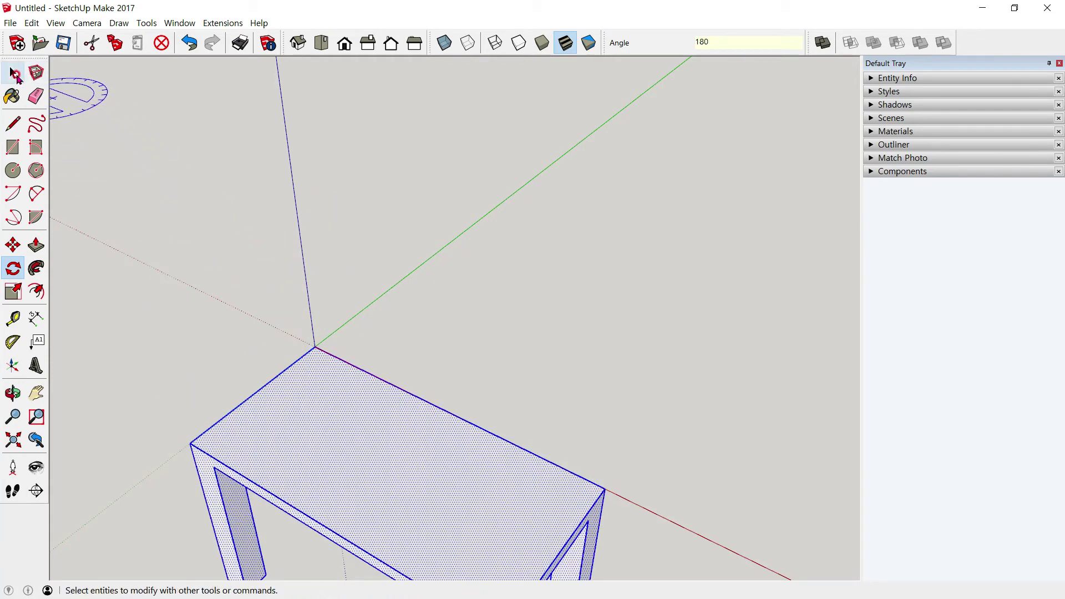
click(180, 173)
mouse_move(183, 177)
middle_down()
mouse_move(300, 262)
mouse_move(361, 278)
mouse_move(323, 178)
mouse_move(290, 162)
mouse_move(324, 230)
mouse_move(354, 259)
mouse_move(343, 288)
mouse_move(344, 278)
middle_up()
scroll(279, 268, up, 2)
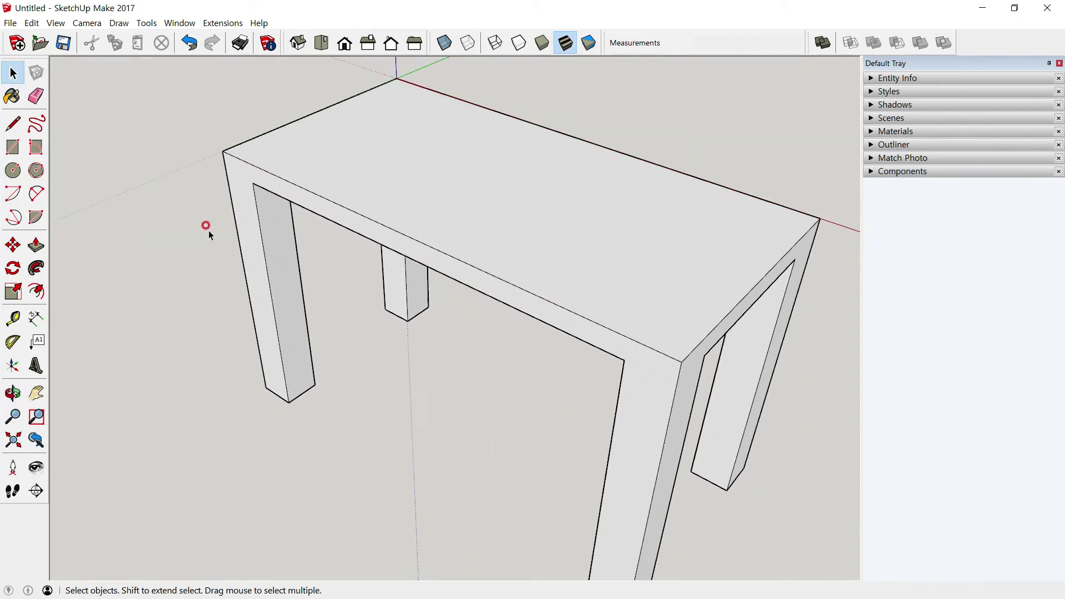
Start a new empty model, discarding the unsaved table.
click(16, 43)
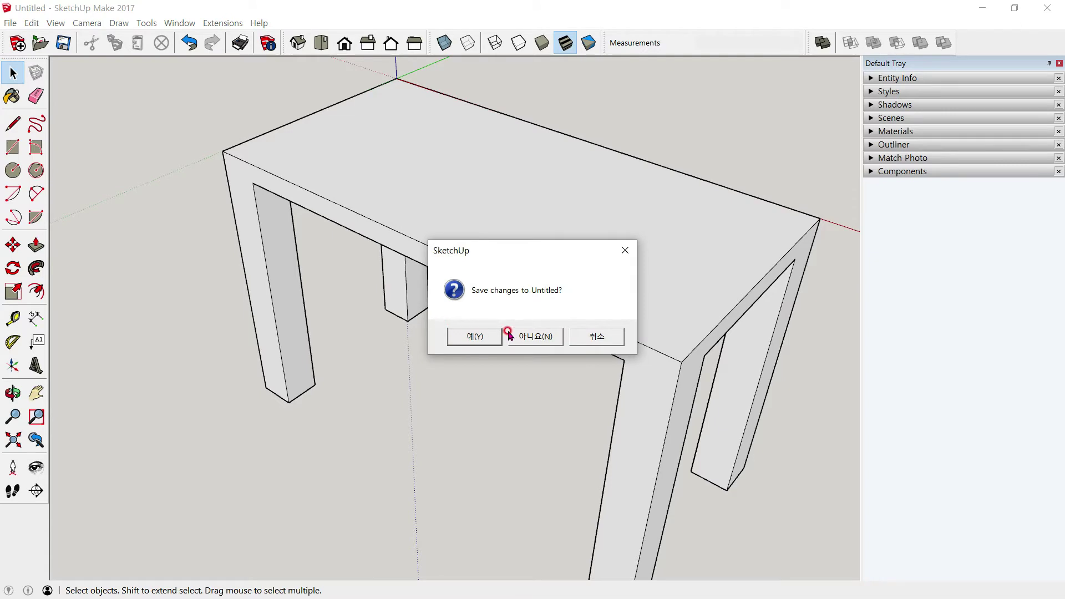
click(514, 336)
click(400, 314)
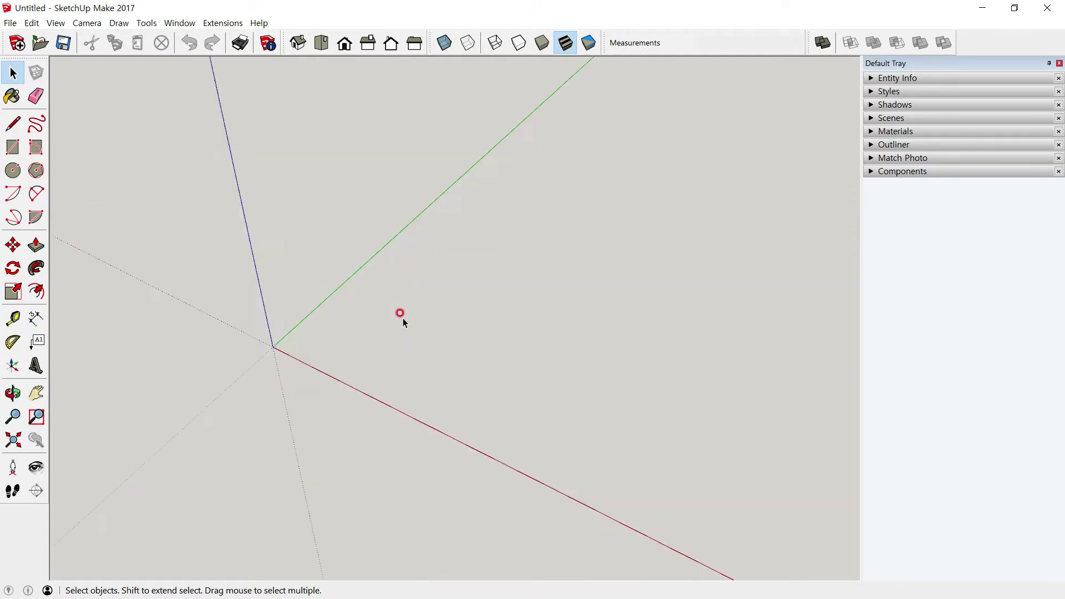
scroll(156, 285, down, 2)
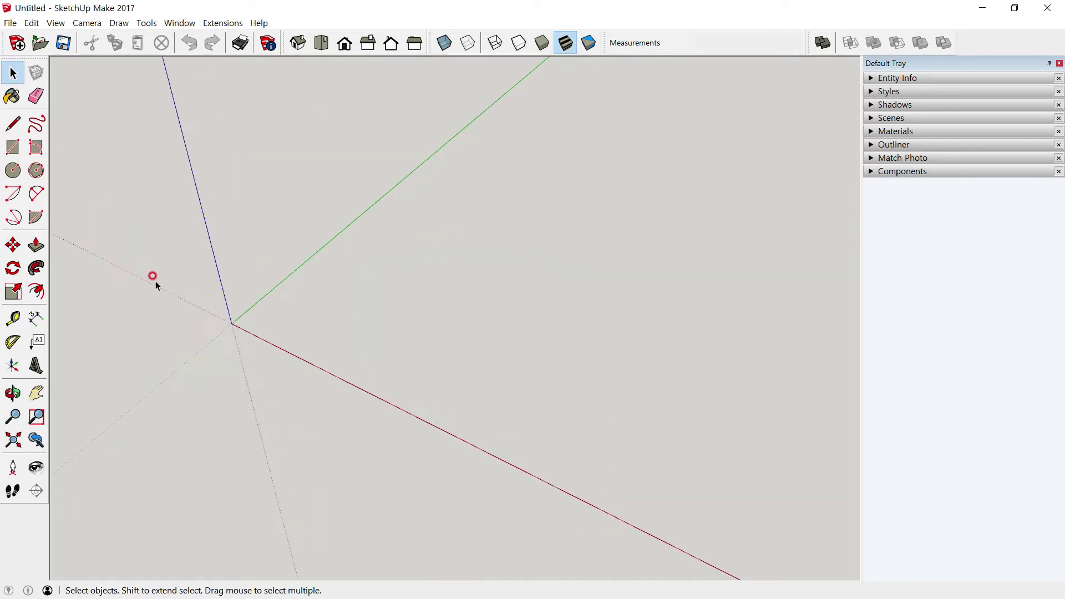
Draw a 1200 × 600 mm rectangle from the origin and zoom to fit it.
click(13, 147)
click(231, 324)
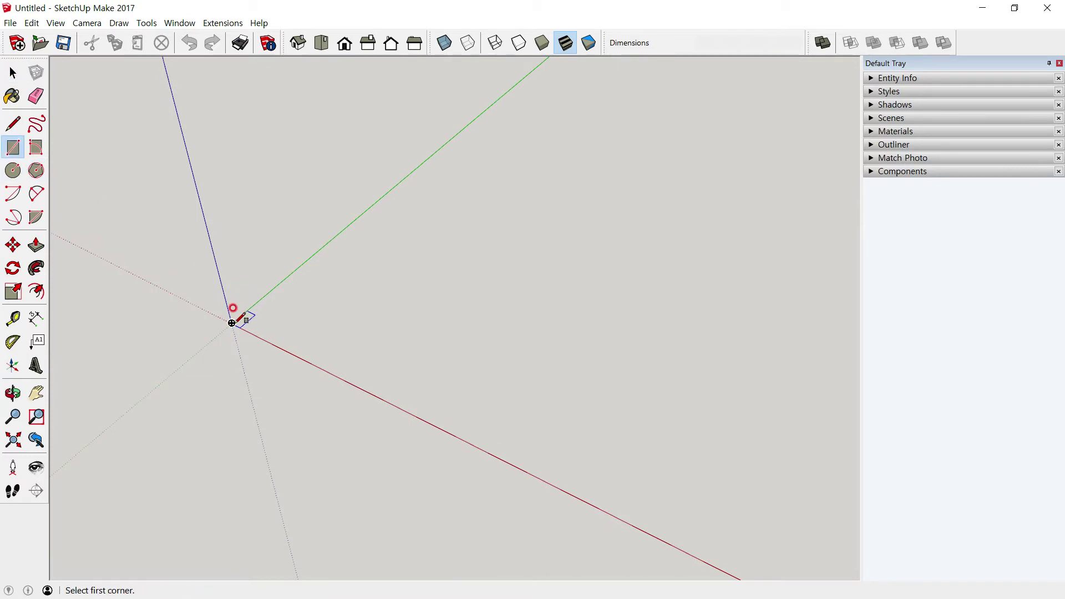
drag(348, 333, 715, 301)
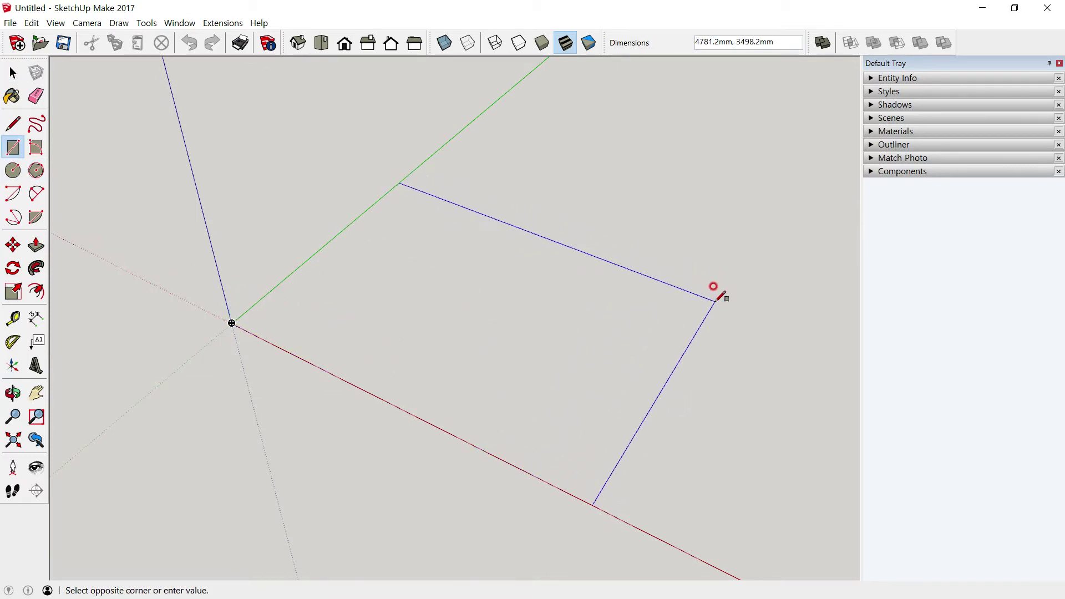
text(1200.600)
key(Return)
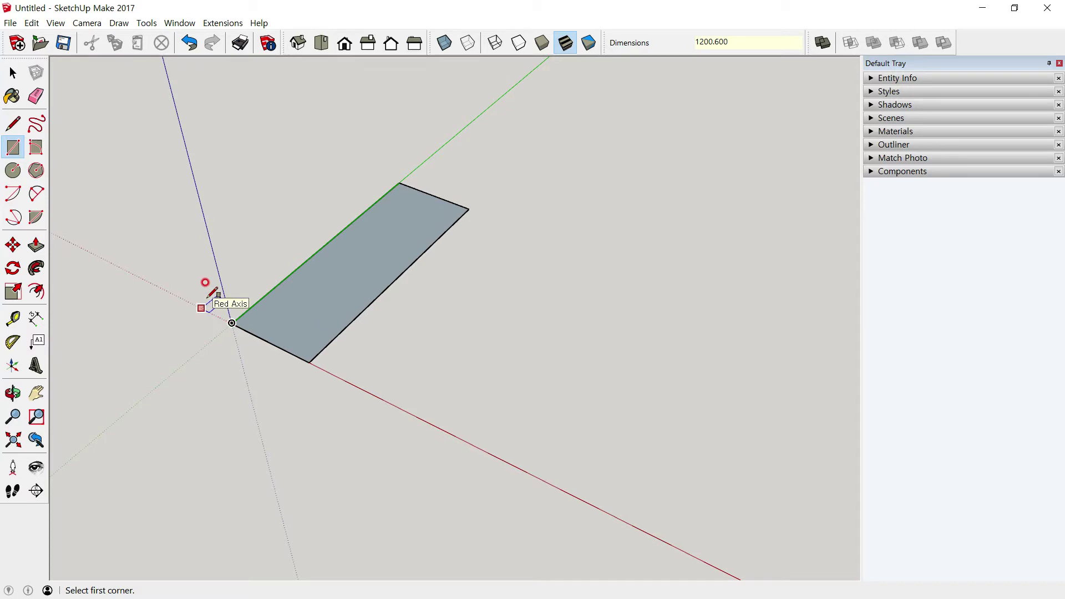
key(ctrl+z)
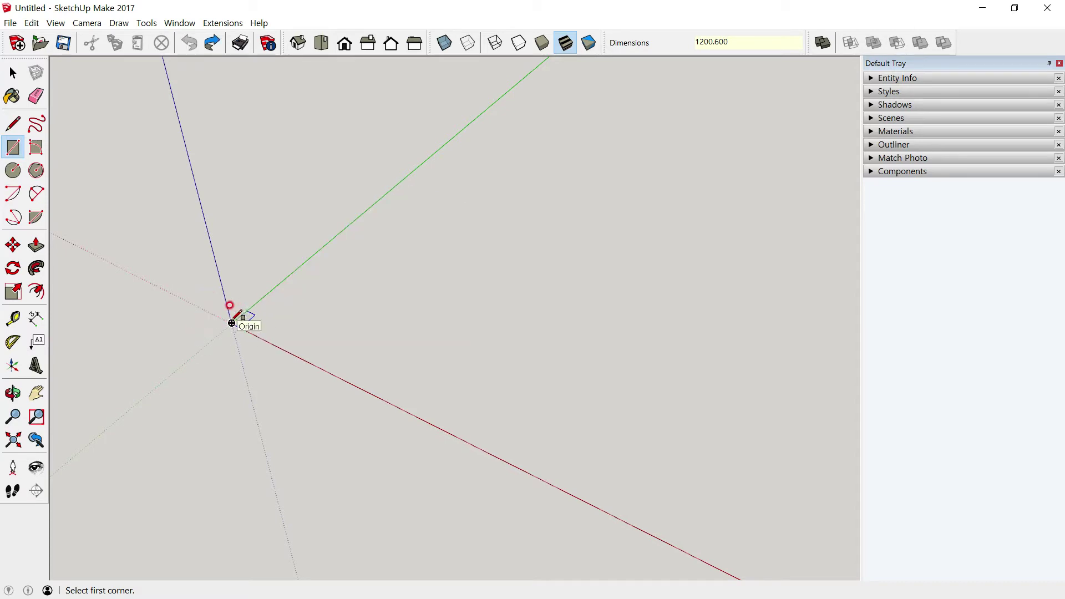
click(231, 323)
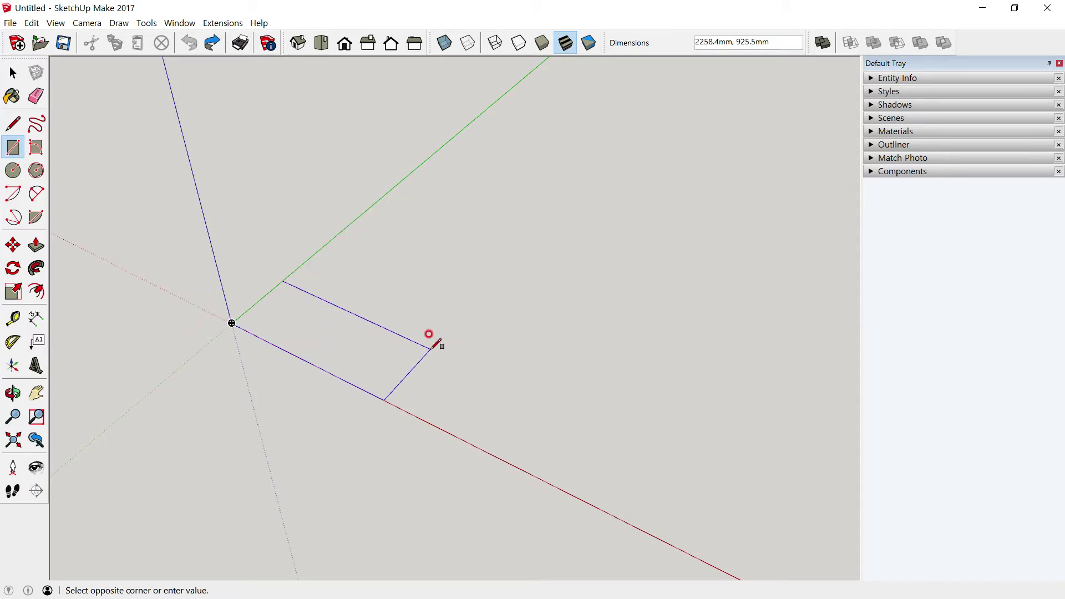
text(1200,600)
key(Return)
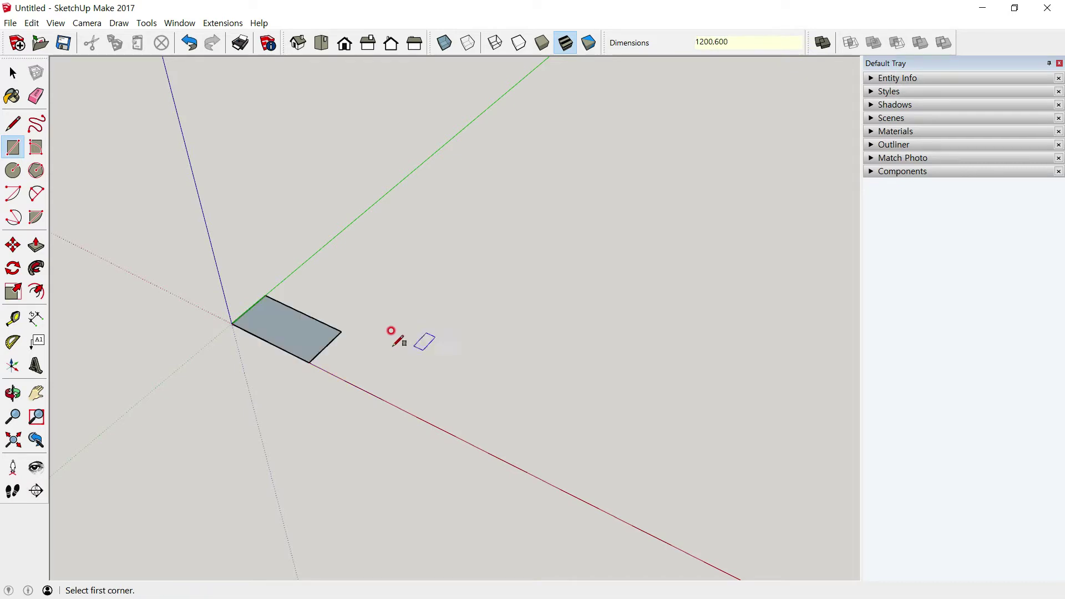
click(13, 439)
scroll(231, 351, down, 3)
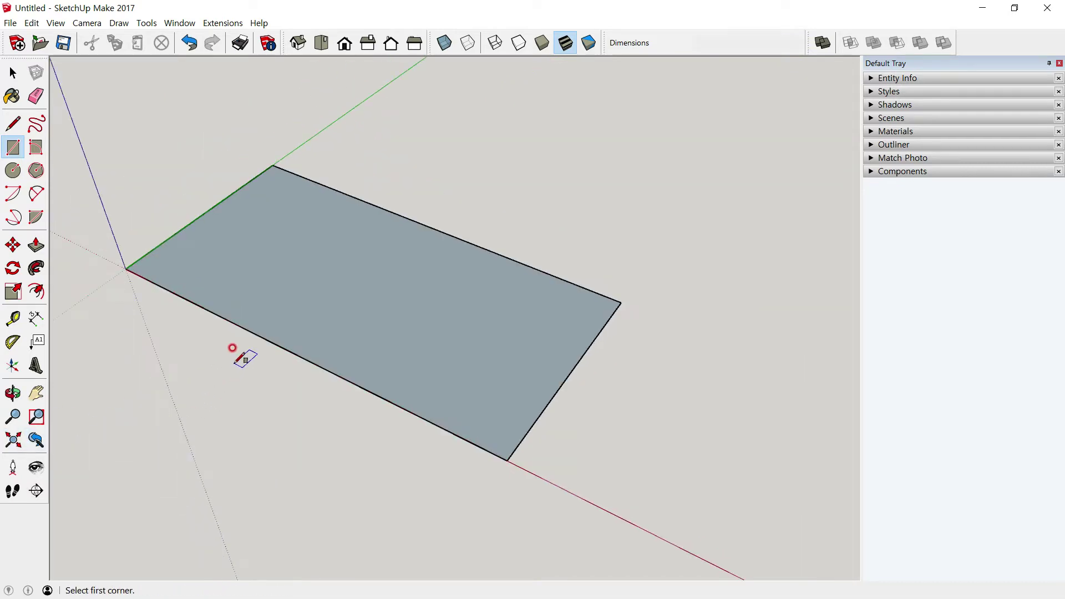
Dimension the rectangle's 1200 mm long edge and 600 mm short edge.
click(37, 317)
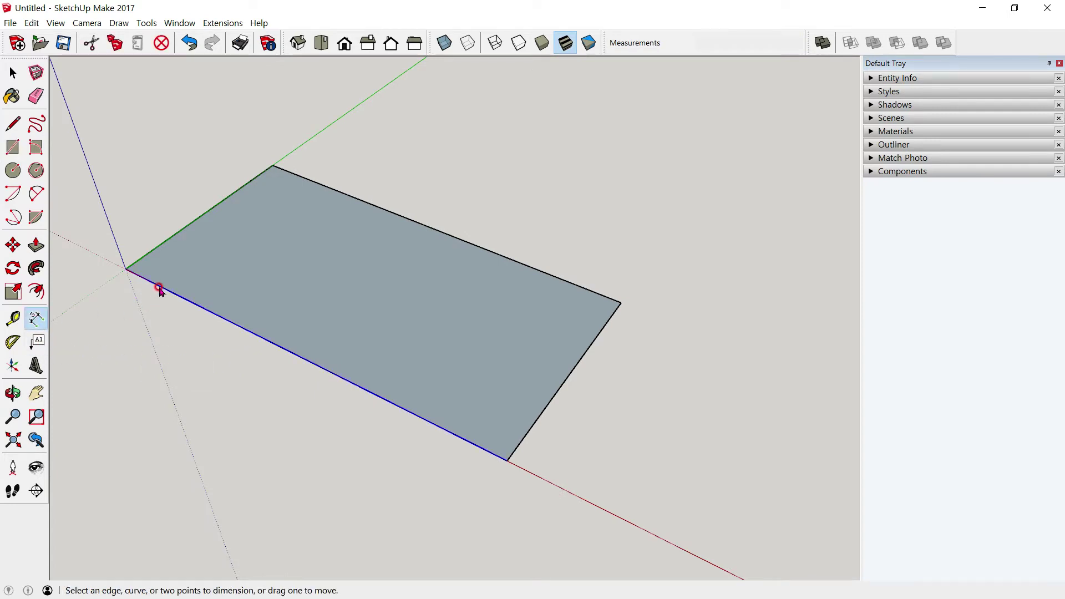
click(158, 289)
click(119, 326)
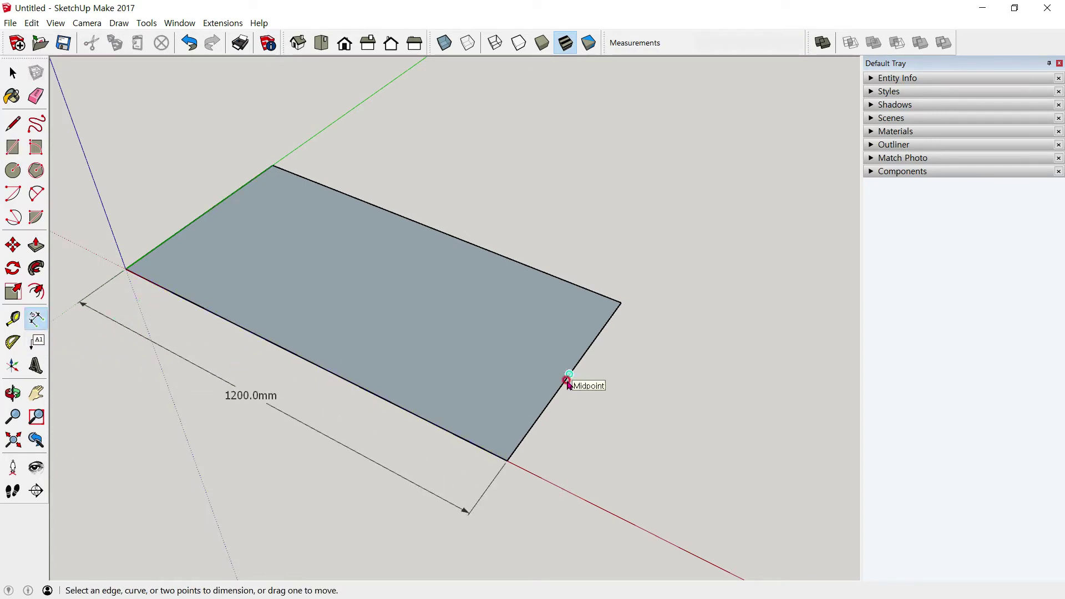
click(566, 386)
click(629, 409)
key(o)
middle_drag(497, 369, 559, 375)
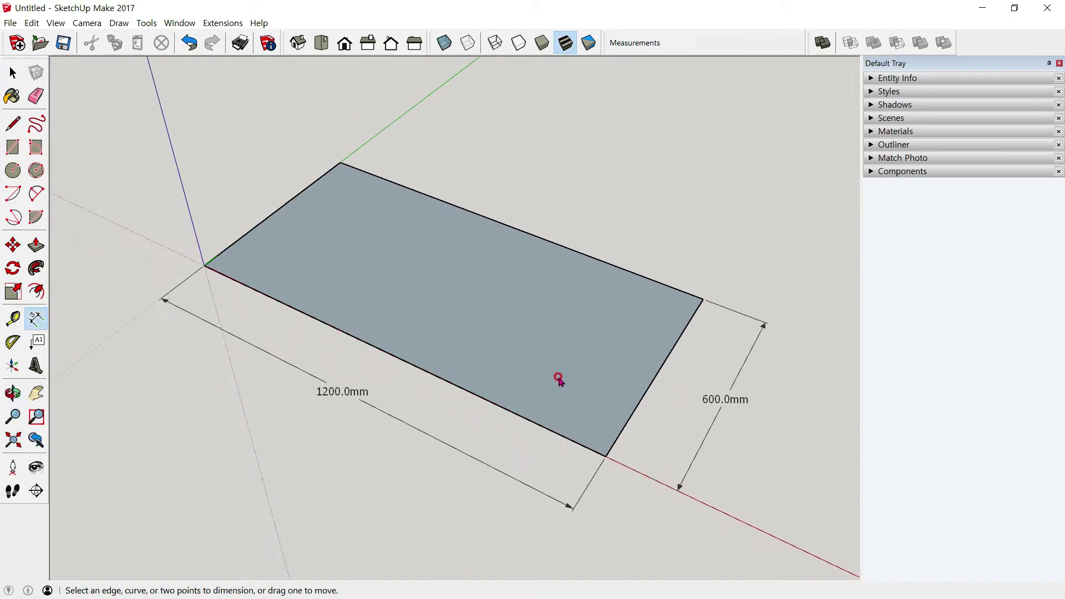
click(14, 74)
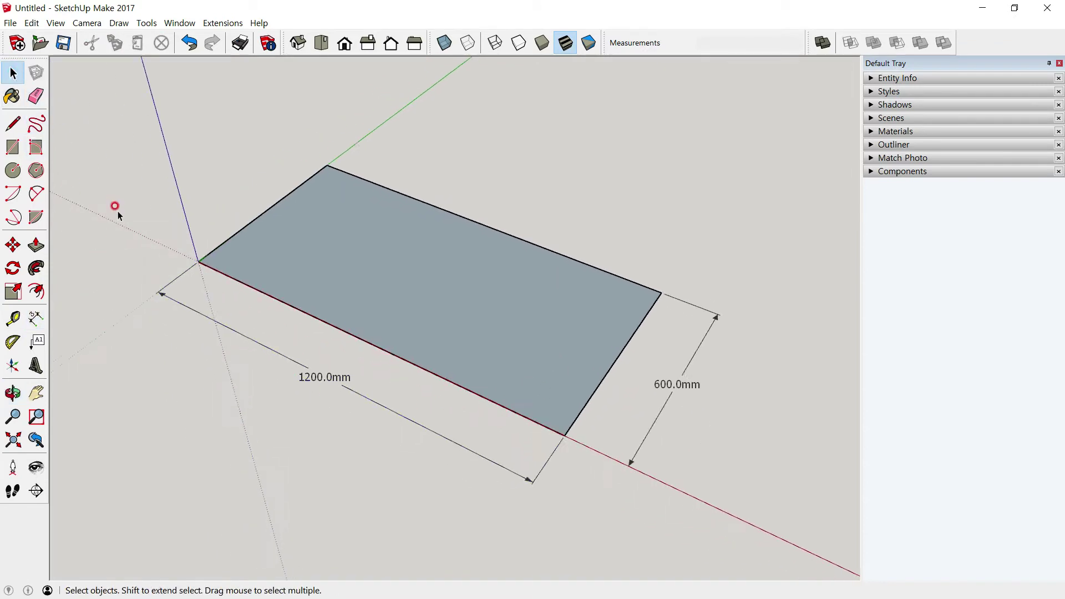
middle_drag(117, 209, 180, 214)
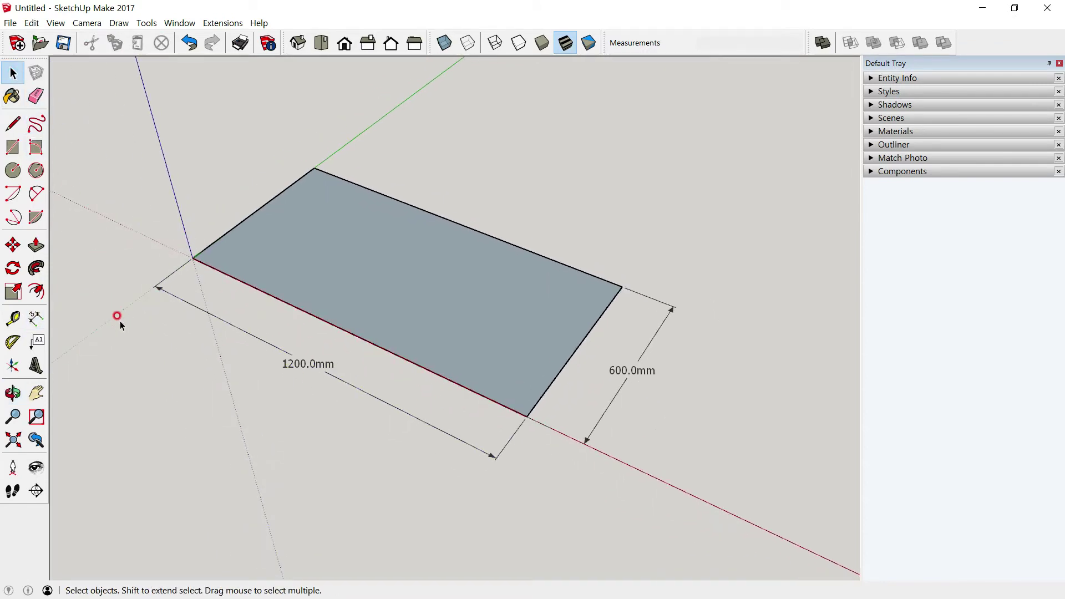
Push/Pull the rectangle up 750 mm into a solid box.
key(p)
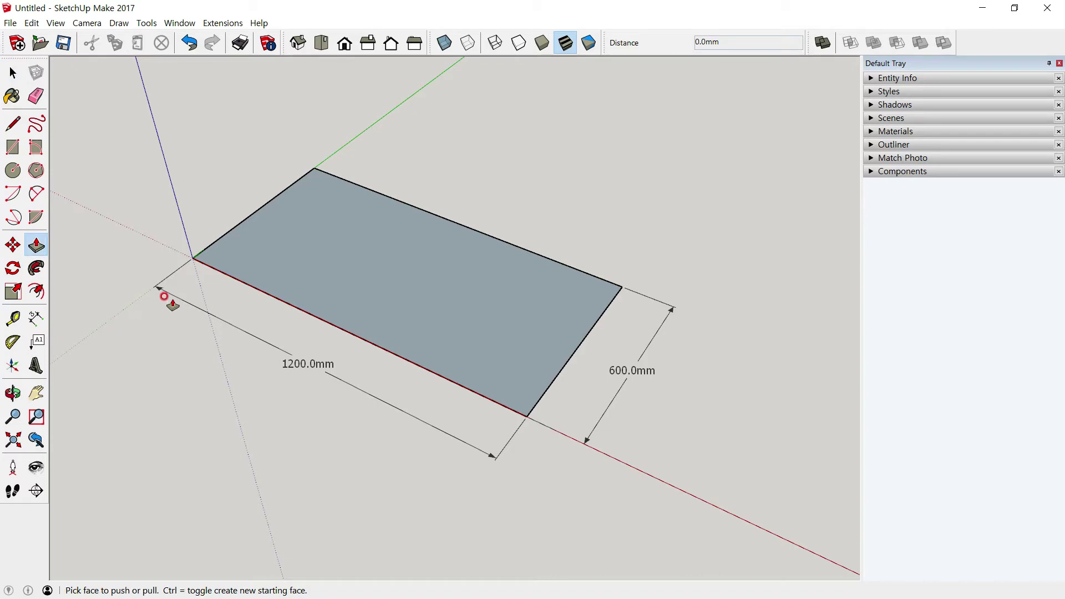
drag(238, 268, 235, 160)
text(750)
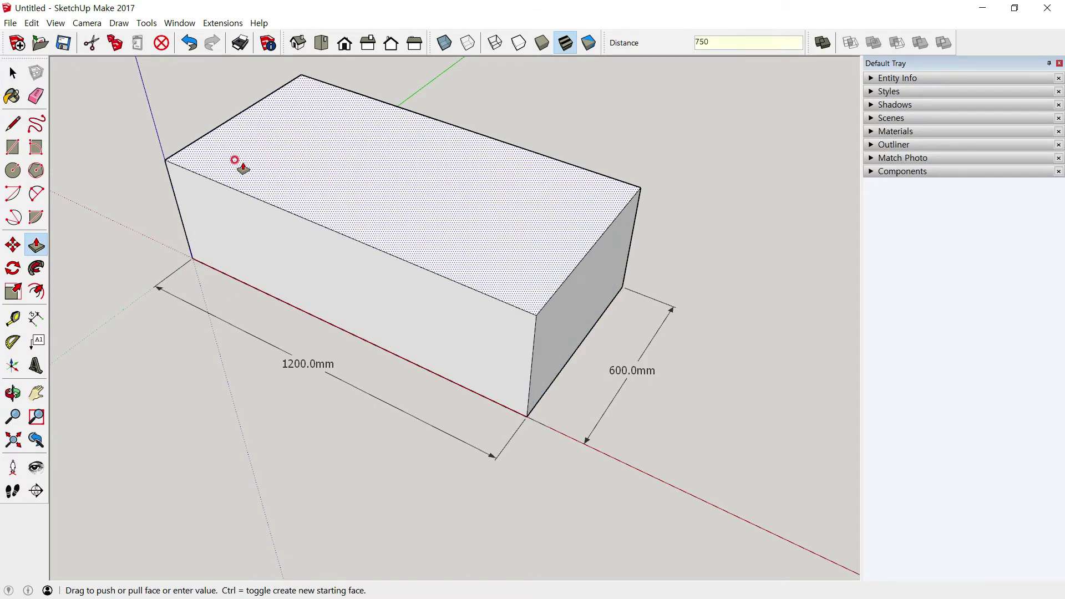
key(Return)
mouse_move(283, 223)
middle_down()
mouse_move(273, 220)
mouse_move(364, 328)
middle_up()
key(space)
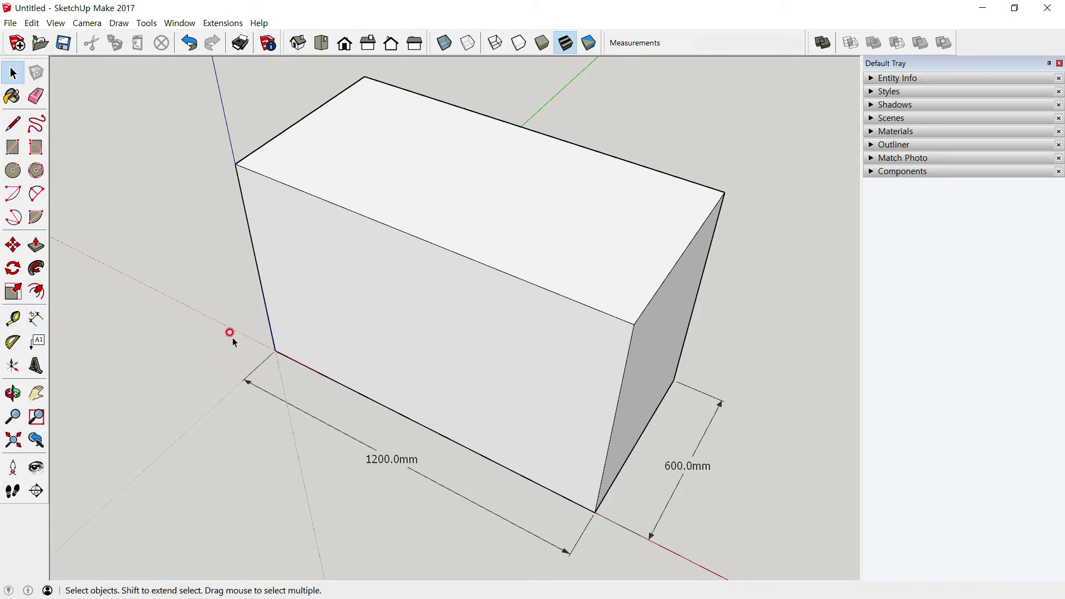
middle_drag(231, 337, 245, 301)
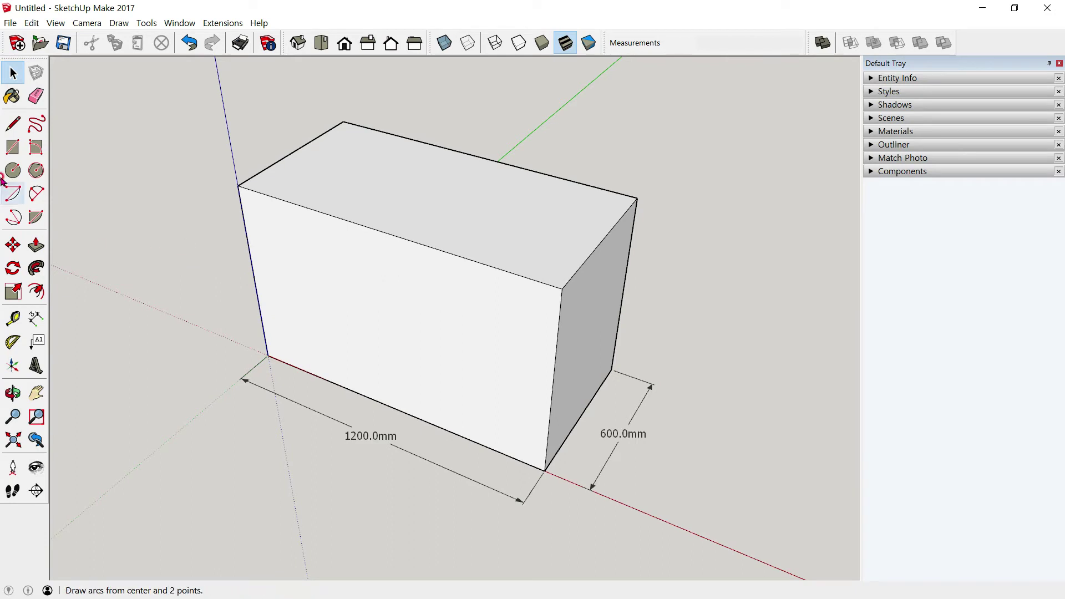
Draw a 100 mm line along the box's bottom front edge from the left corner.
click(13, 124)
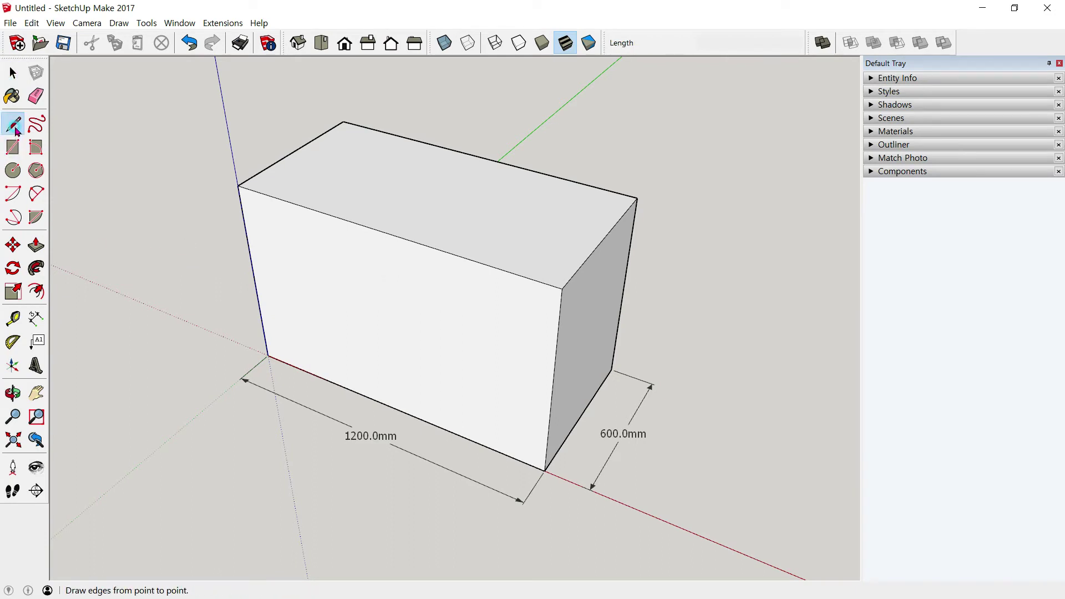
click(268, 355)
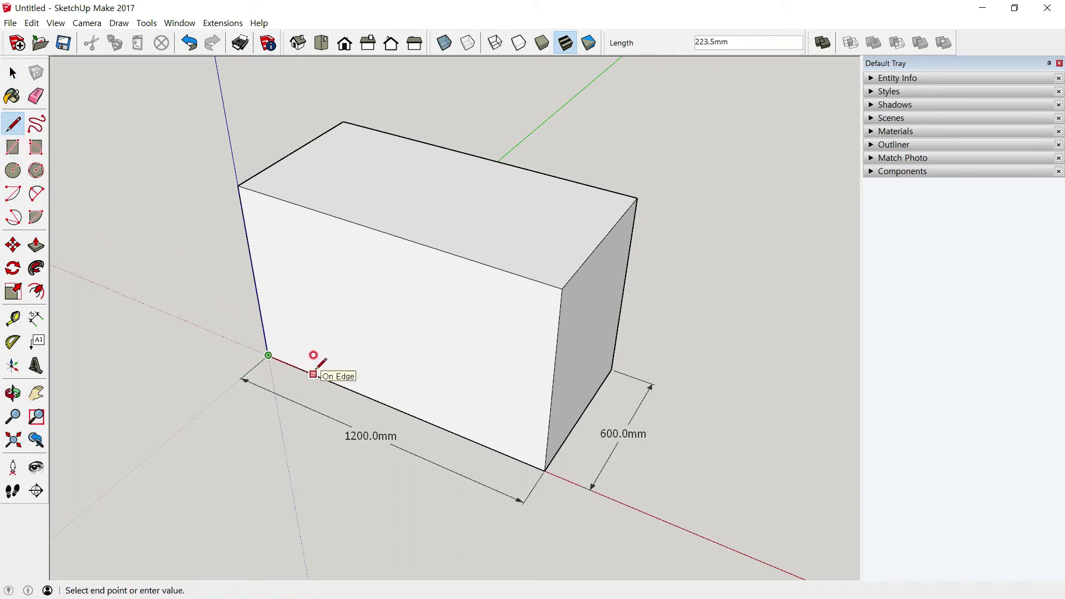
text(100)
key(Return)
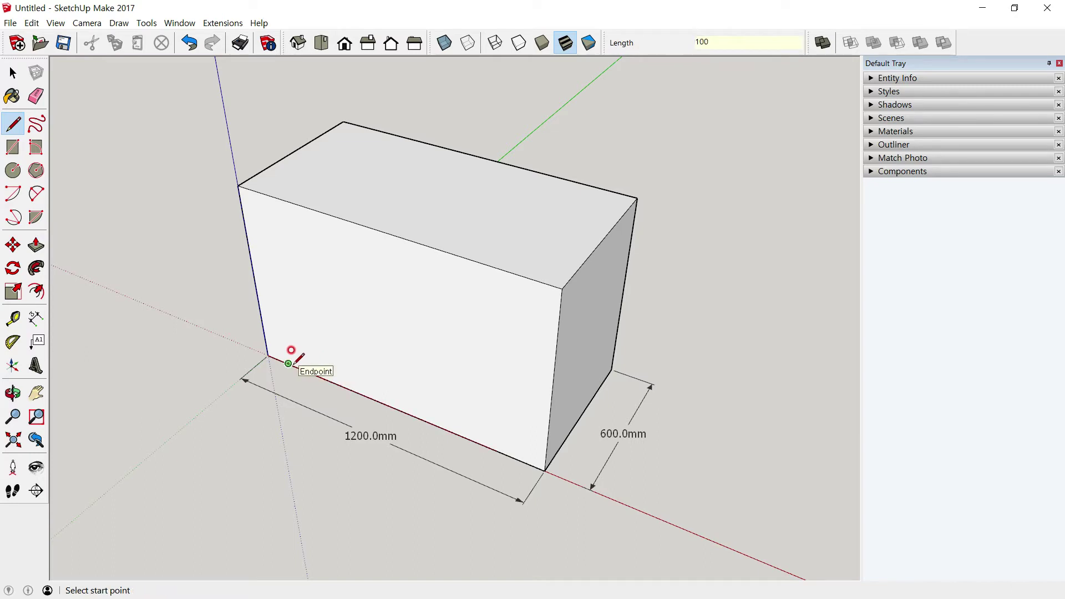
click(12, 73)
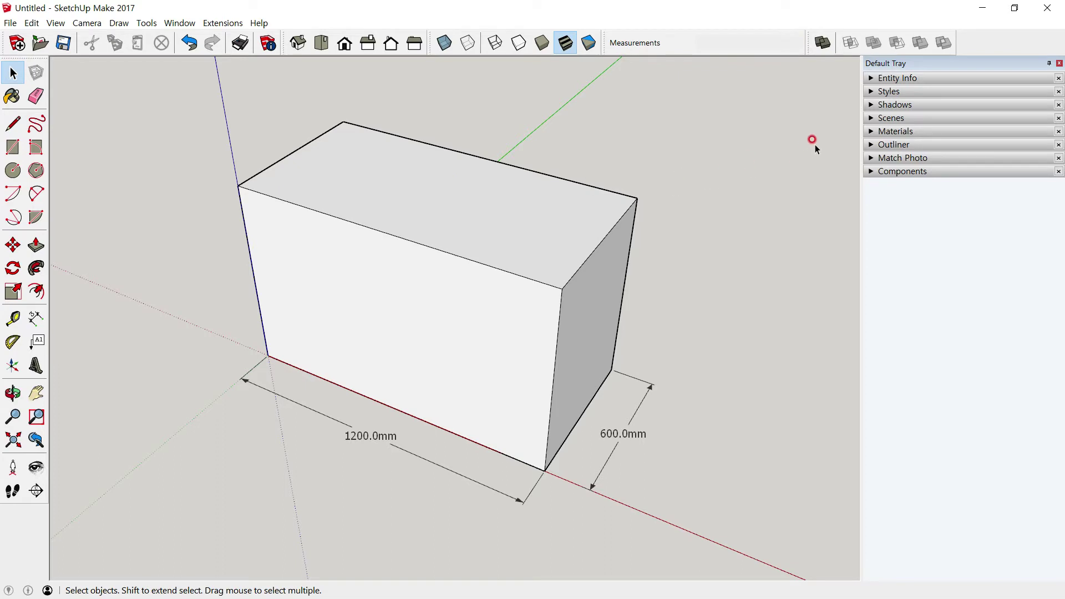
Turn on the Endpoints edge setting in the current style.
click(870, 92)
click(889, 161)
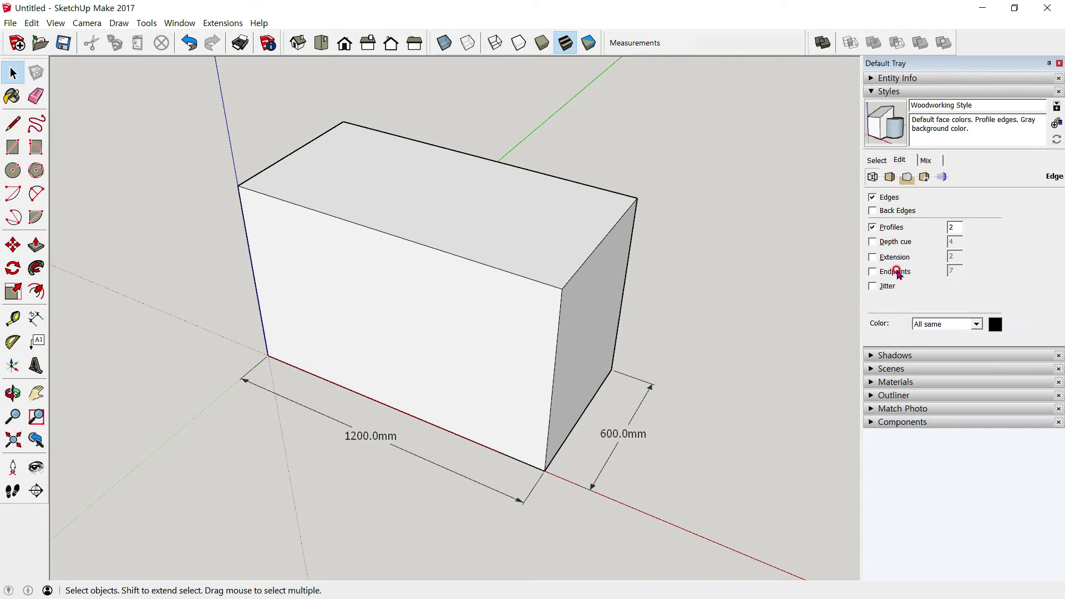
click(874, 272)
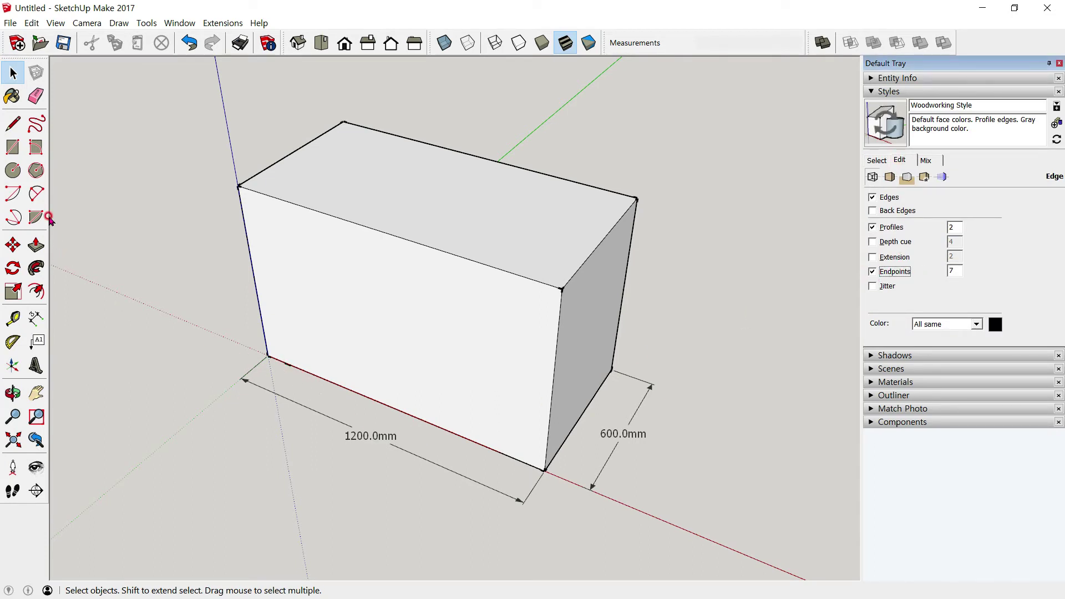
click(12, 123)
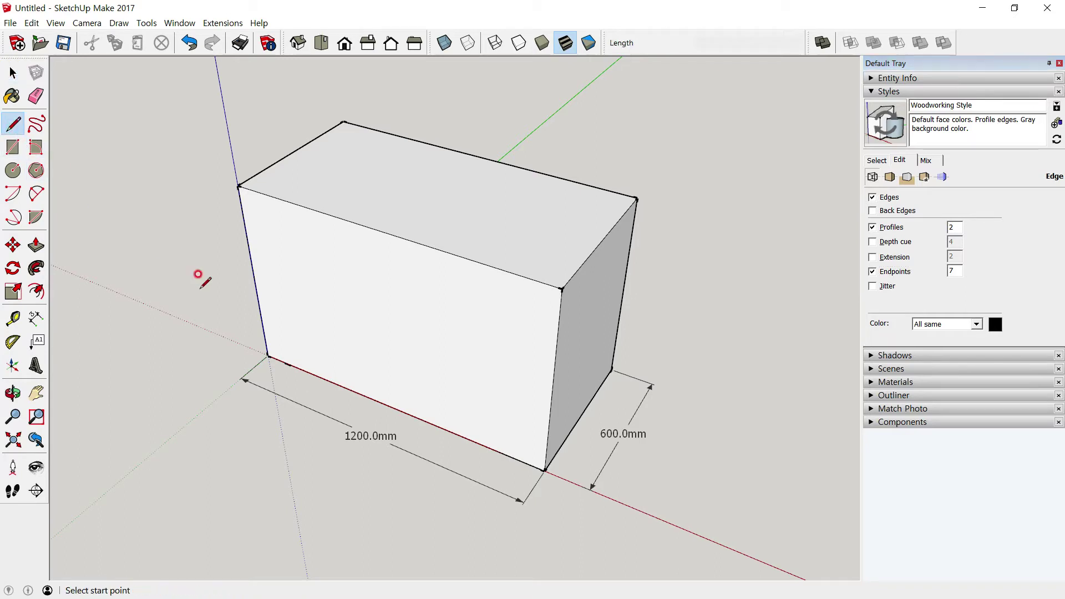
Outline a 700 mm-high, 1000 mm-wide opening on the front face, starting 100 mm in.
click(288, 364)
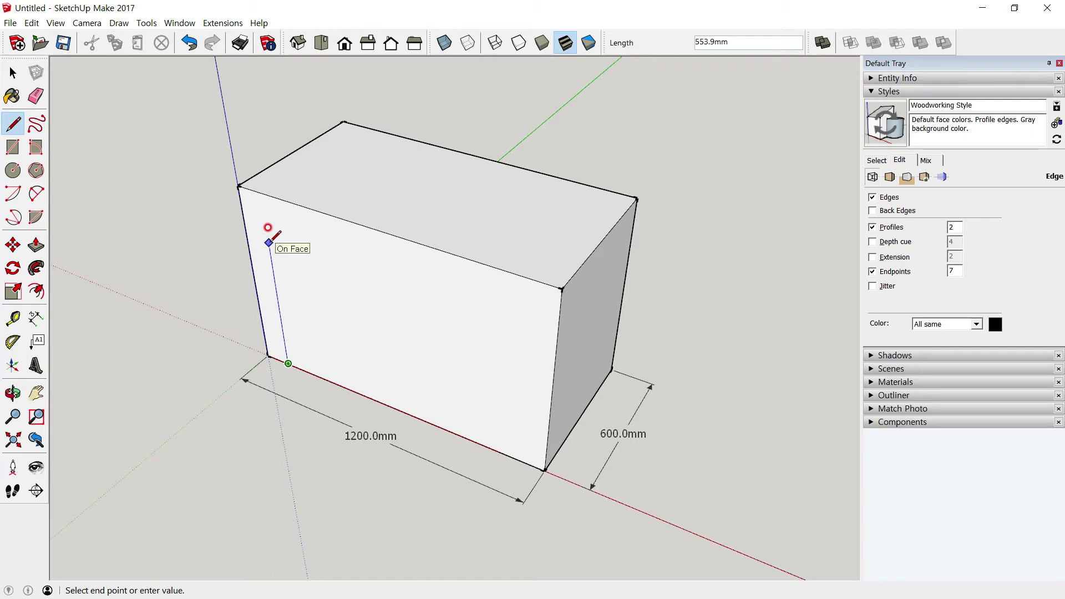
text(1000)
key(Return)
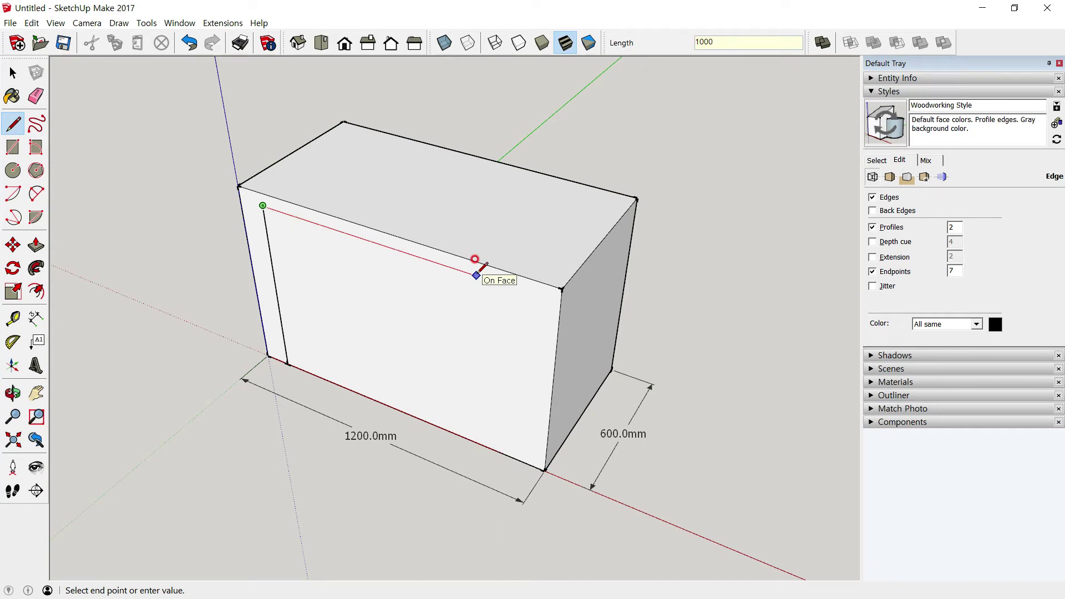
key(Return)
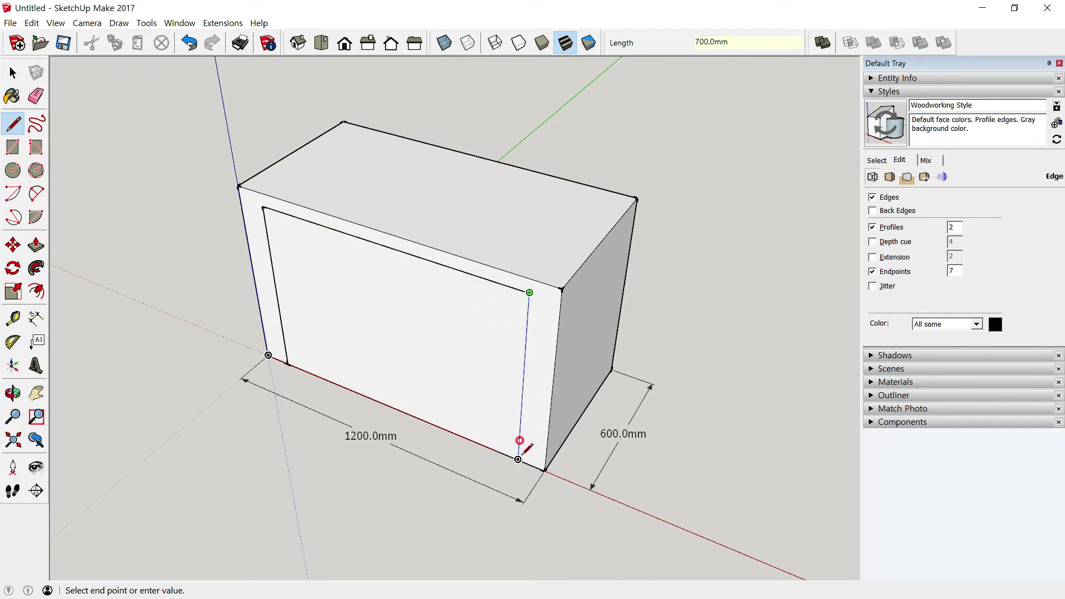
click(518, 459)
key(space)
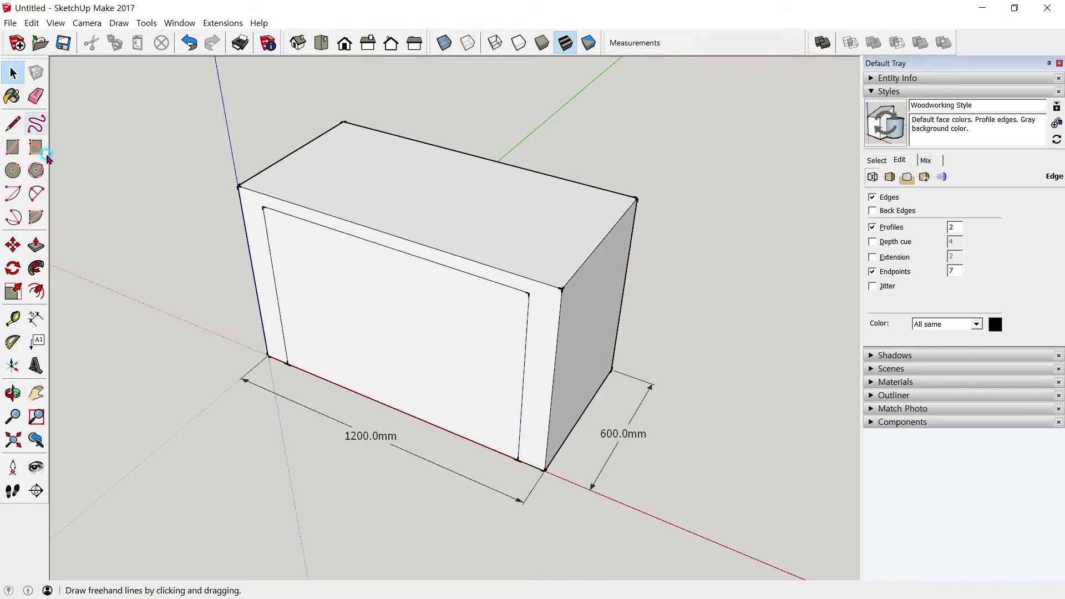
Push the inner front panel back 600 mm to cut the opening through the box.
click(36, 244)
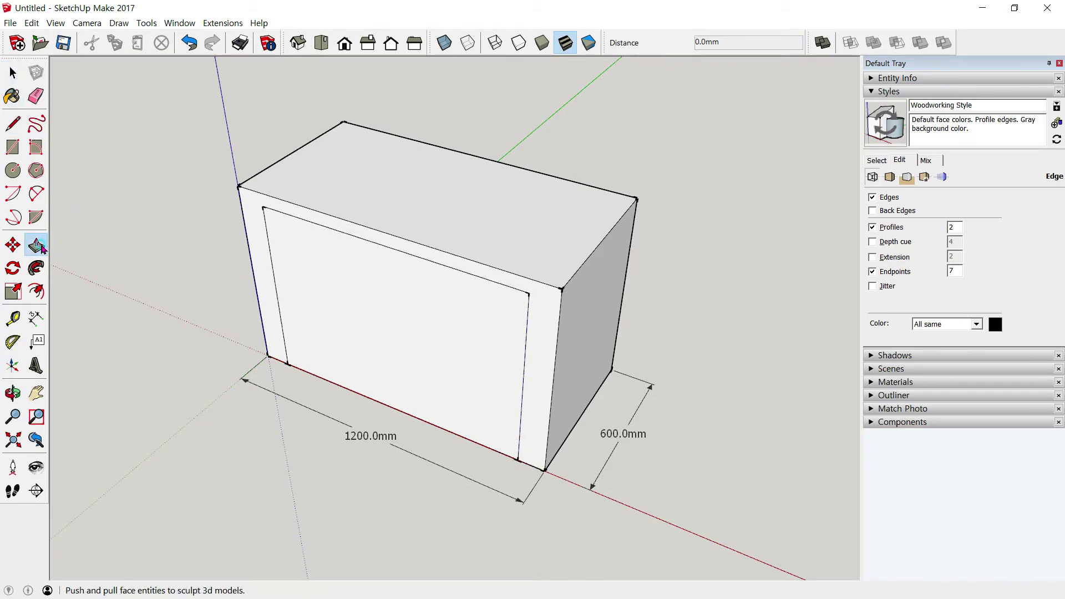
click(306, 322)
middle_drag(405, 274, 416, 252)
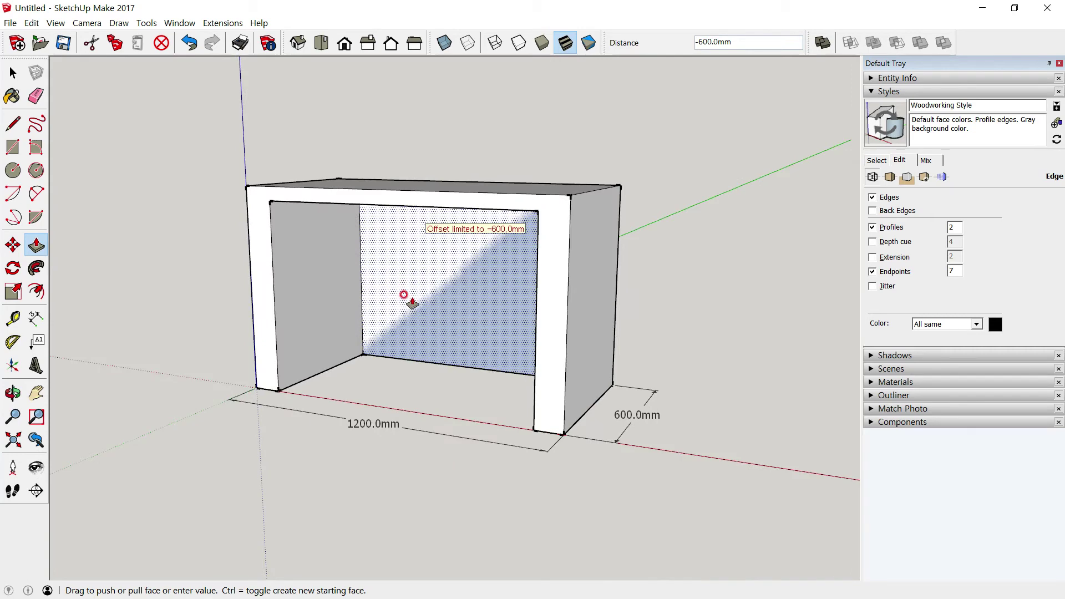
click(404, 295)
mouse_move(407, 299)
middle_down()
mouse_move(281, 278)
mouse_move(340, 293)
mouse_move(323, 250)
middle_up()
scroll(351, 301, up, 3)
Mark 100 mm along the left panel's bottom edge and draw a vertical line to the top.
key(l)
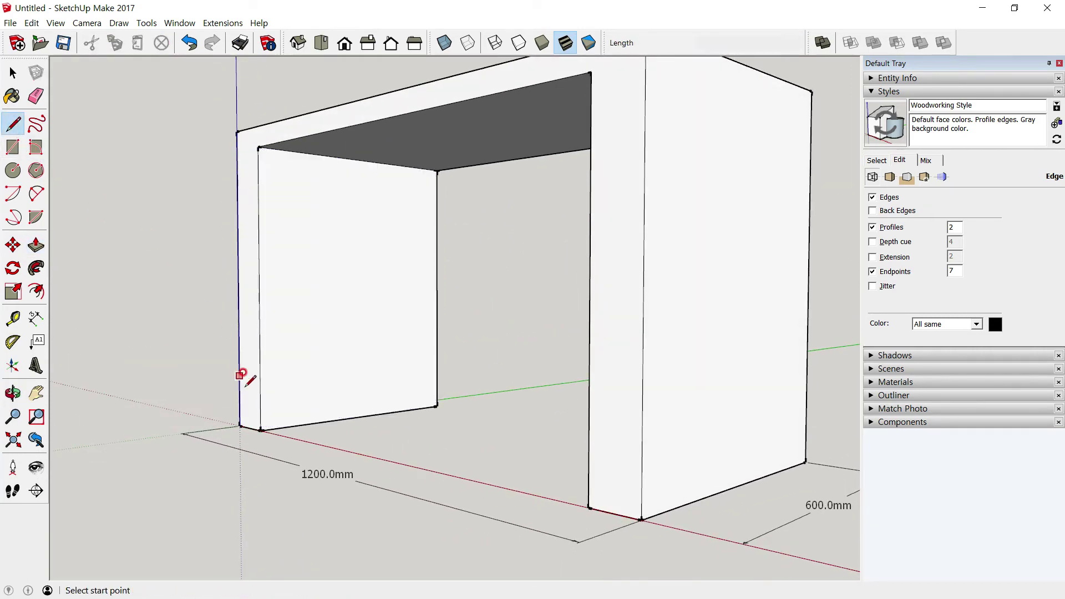
click(260, 430)
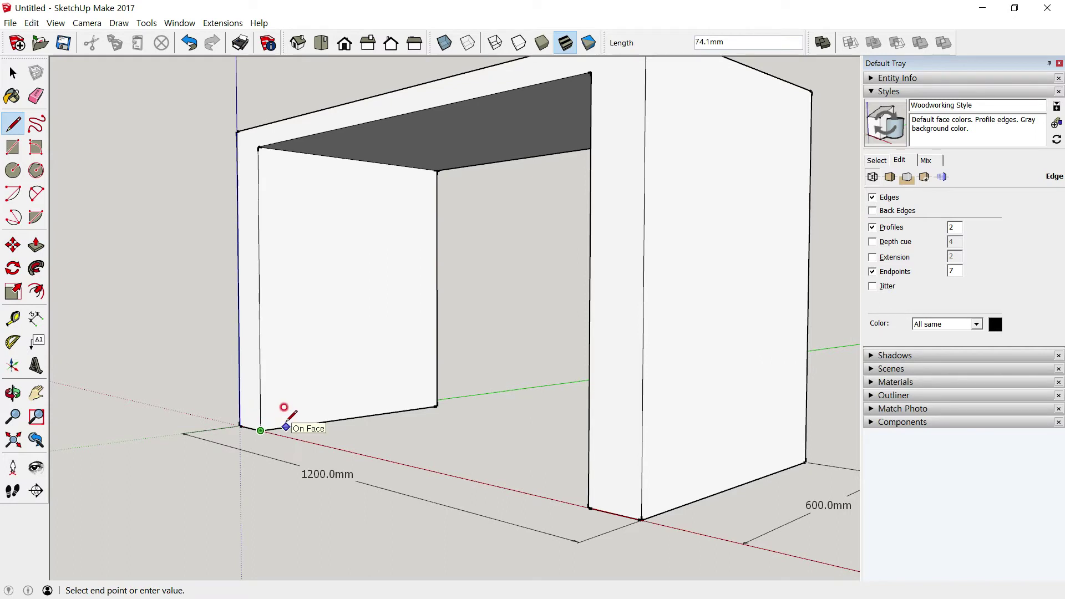
text(100)
key(Return)
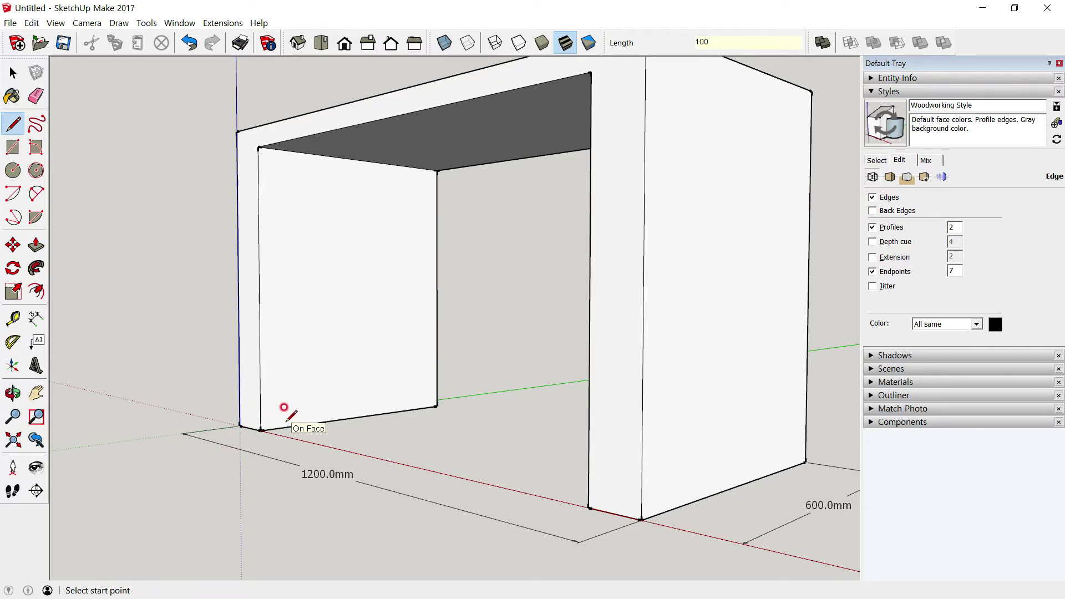
click(296, 424)
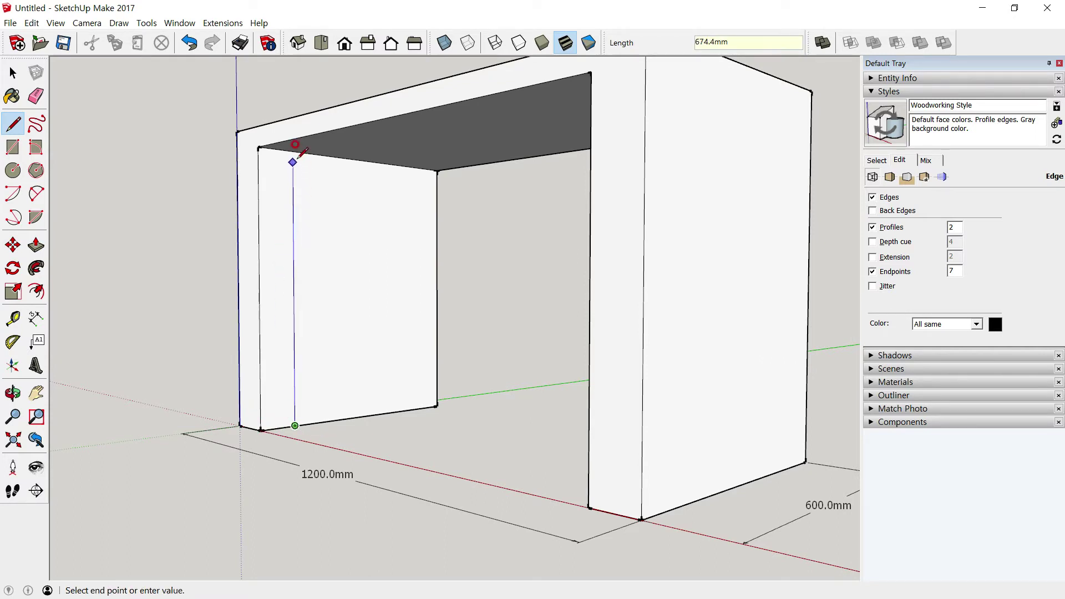
click(293, 153)
Draw the left panel's second vertical line 100 mm in from its far bottom corner.
click(437, 405)
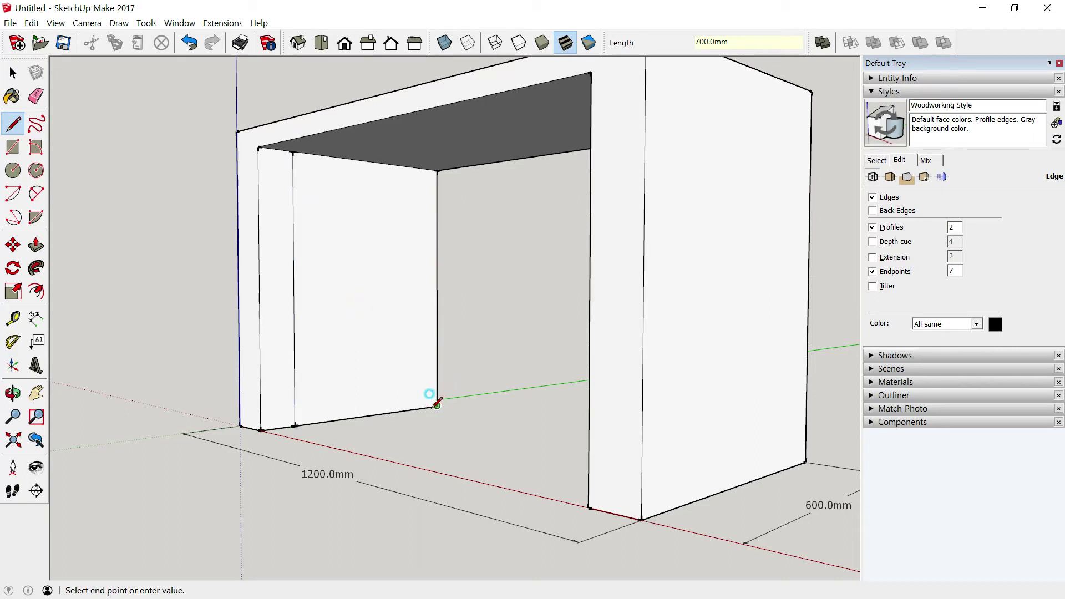
text(100)
key(Return)
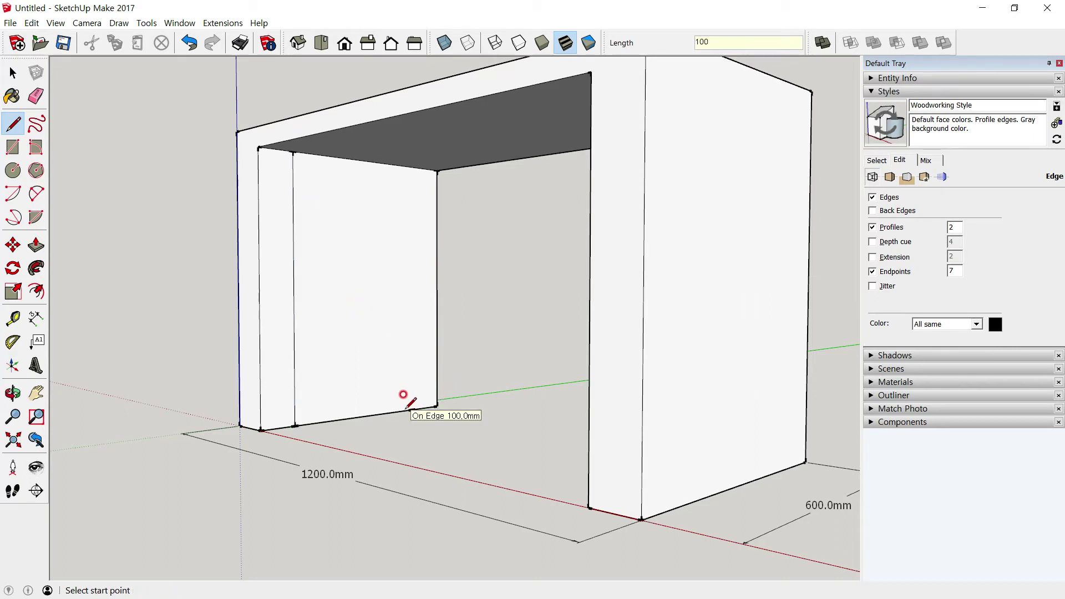
click(411, 409)
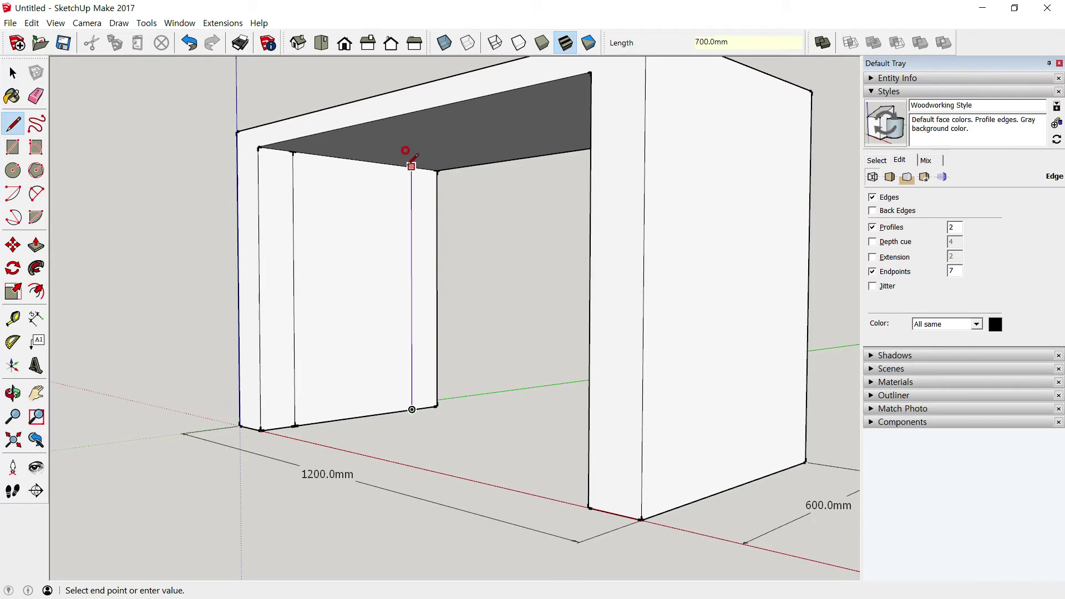
click(411, 169)
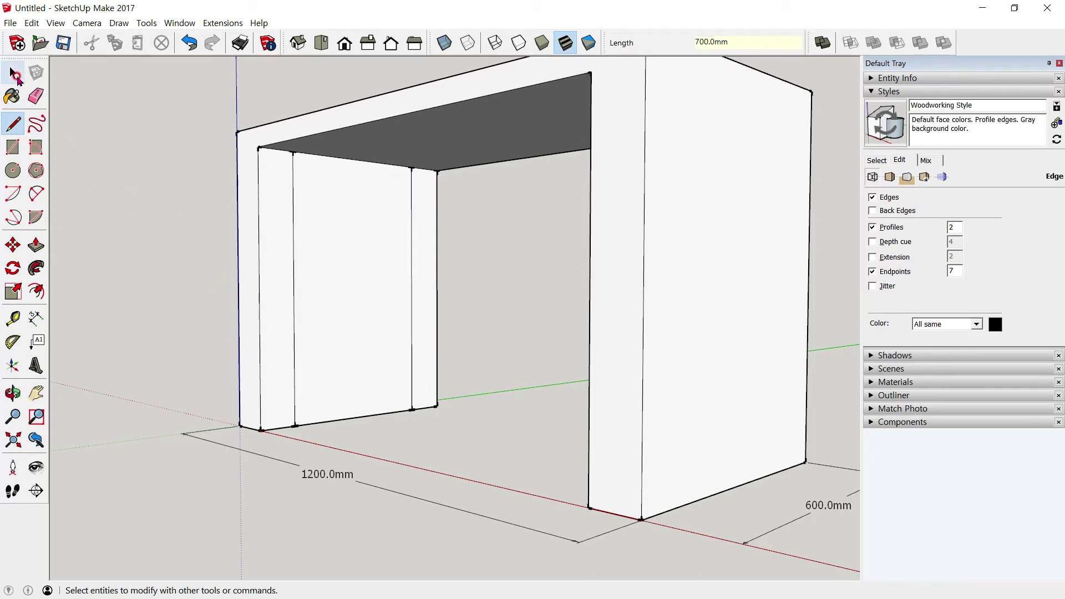
click(12, 72)
On the other side panel, draw the first vertical line 100 mm in from its edge.
mouse_move(88, 152)
middle_down()
mouse_move(497, 212)
mouse_move(197, 146)
middle_up()
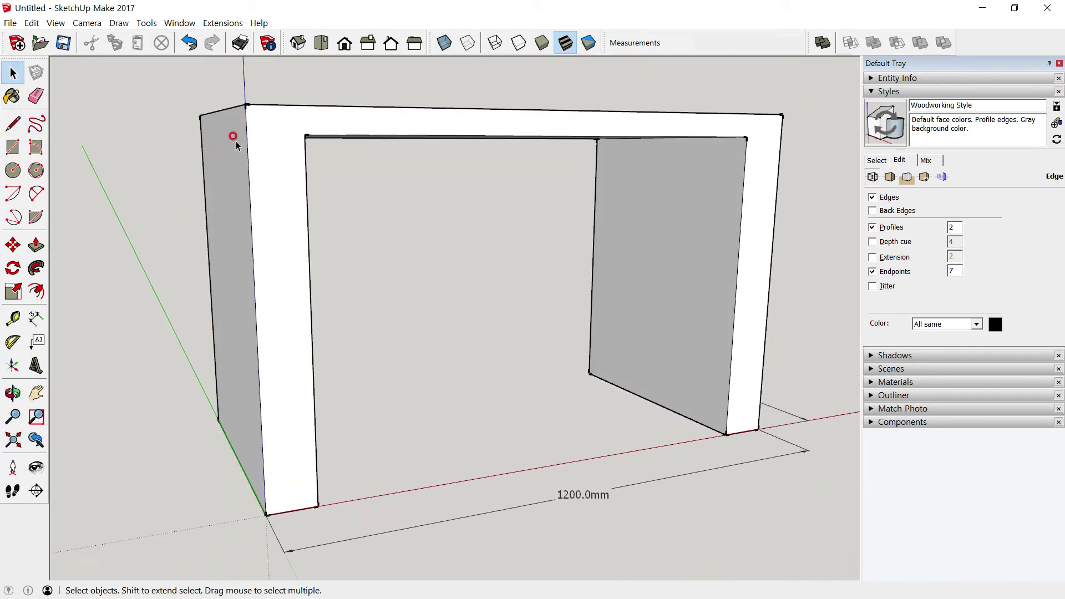
mouse_move(261, 155)
middle_down()
mouse_move(171, 138)
mouse_move(280, 147)
mouse_move(254, 111)
mouse_move(261, 136)
middle_up()
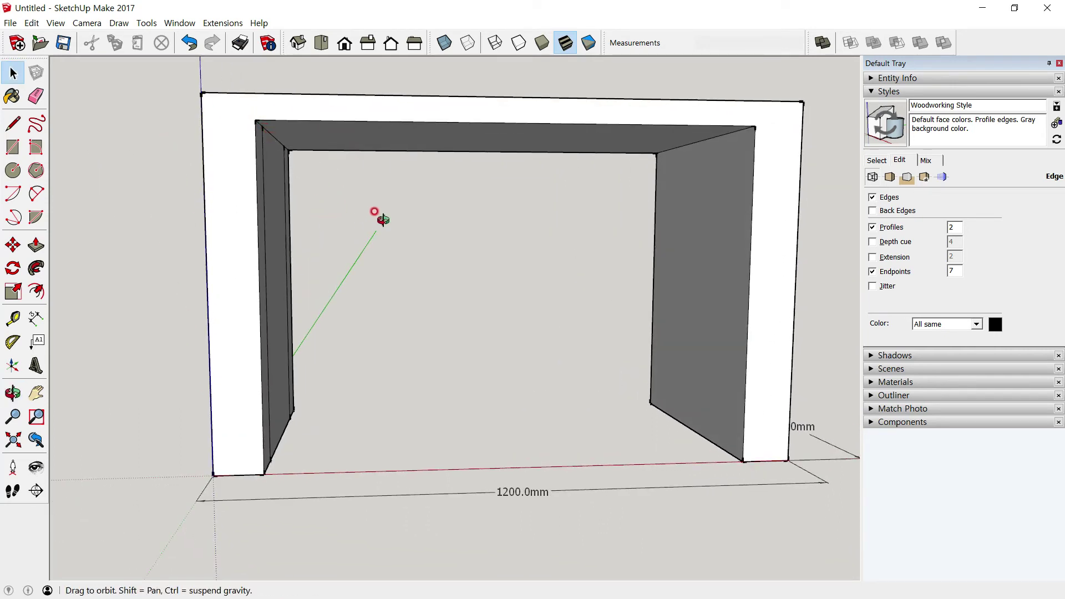
mouse_move(374, 216)
middle_down()
mouse_move(465, 201)
mouse_move(491, 210)
mouse_move(488, 227)
middle_up()
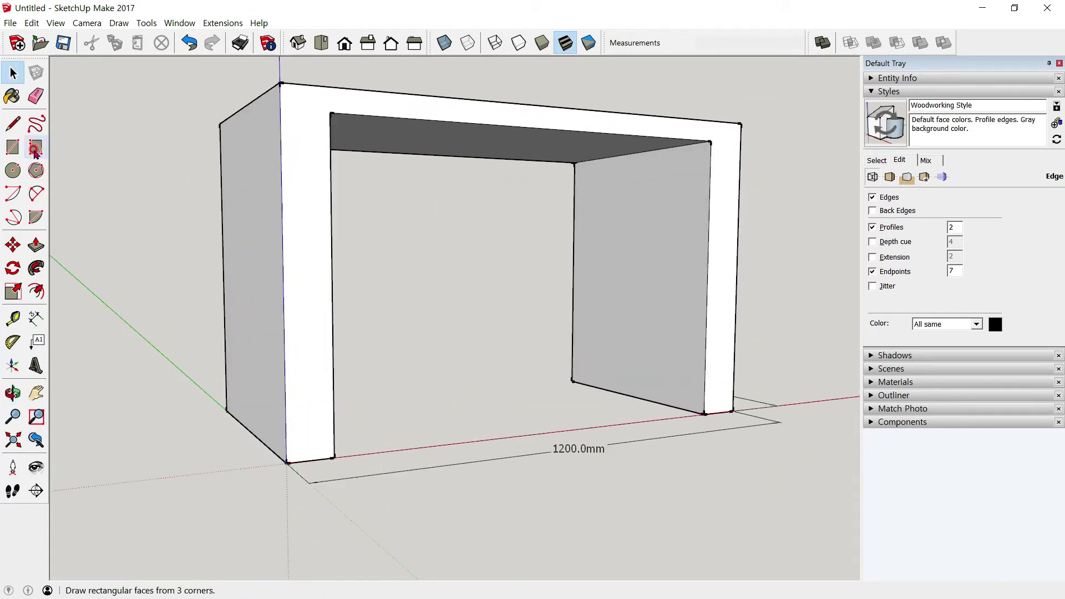
click(13, 123)
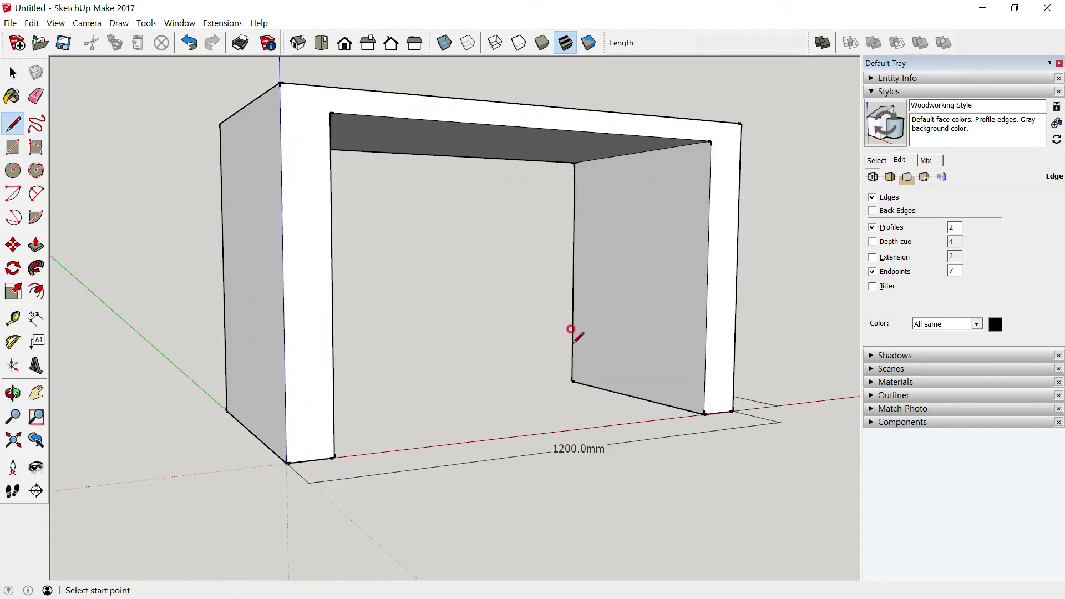
click(704, 413)
text(100)
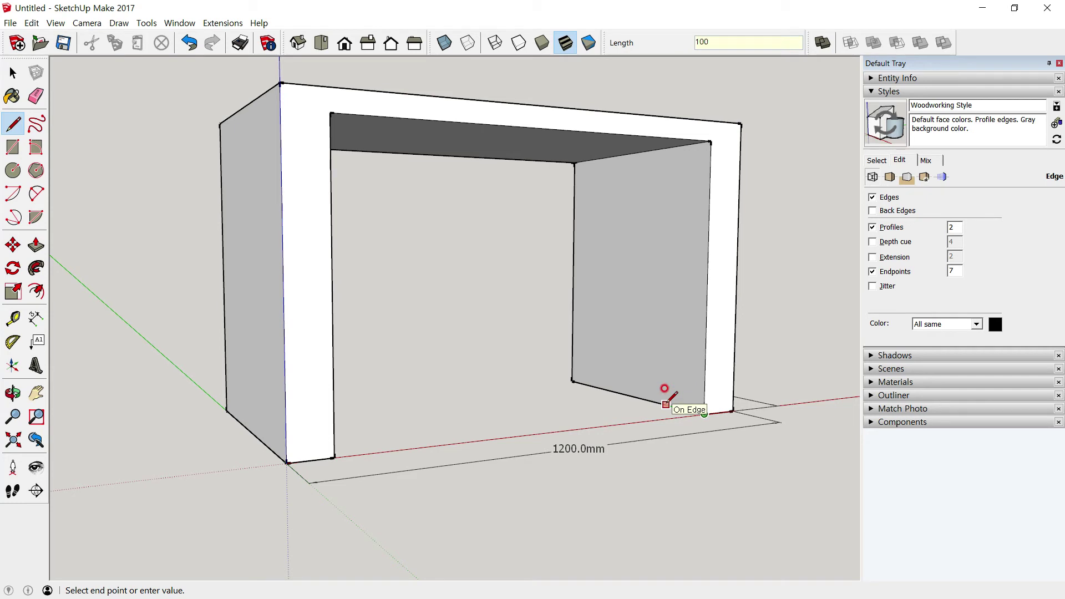
click(665, 404)
click(678, 407)
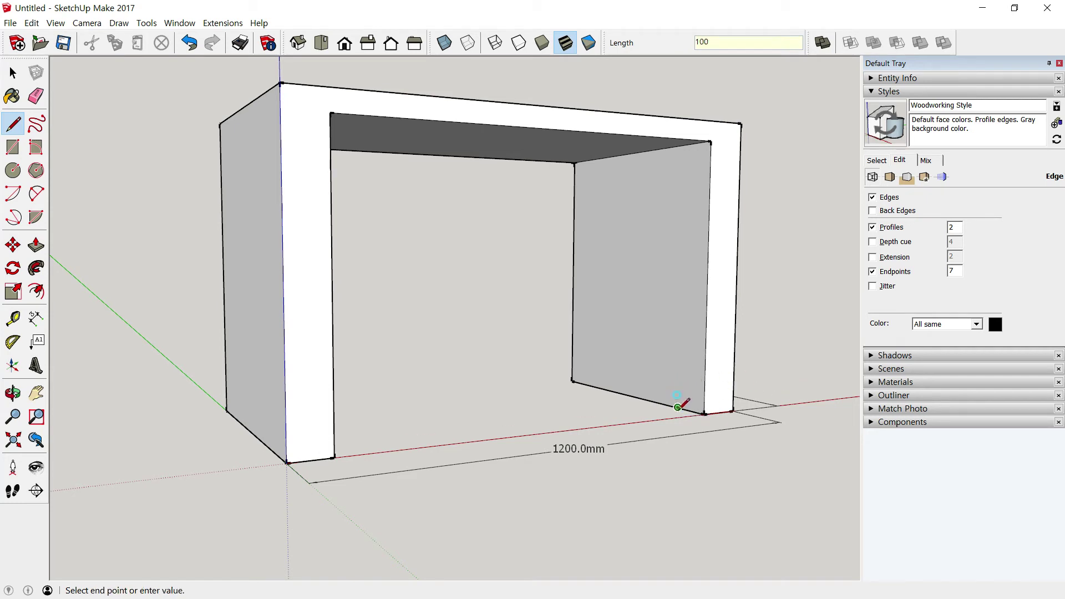
click(688, 145)
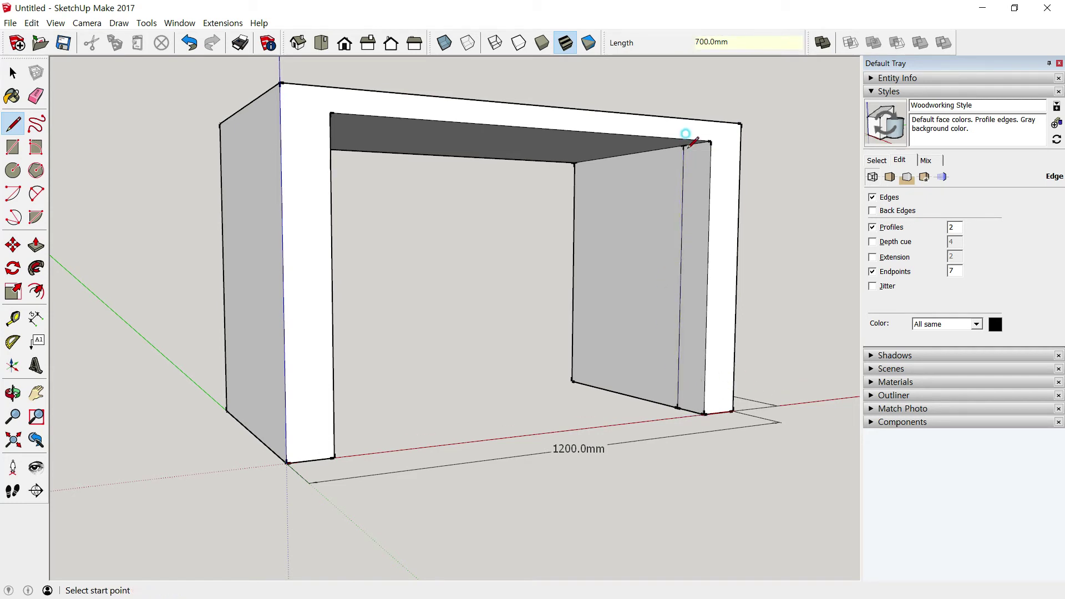
Draw that panel's second vertical line 100 mm in from its inner bottom corner.
click(572, 380)
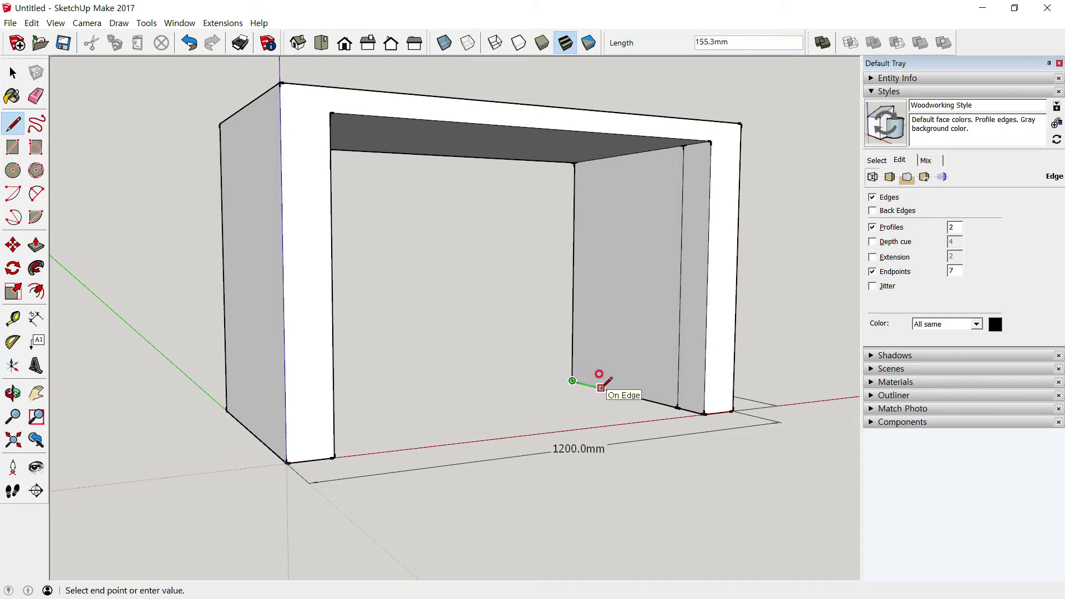
text(100)
key(Return)
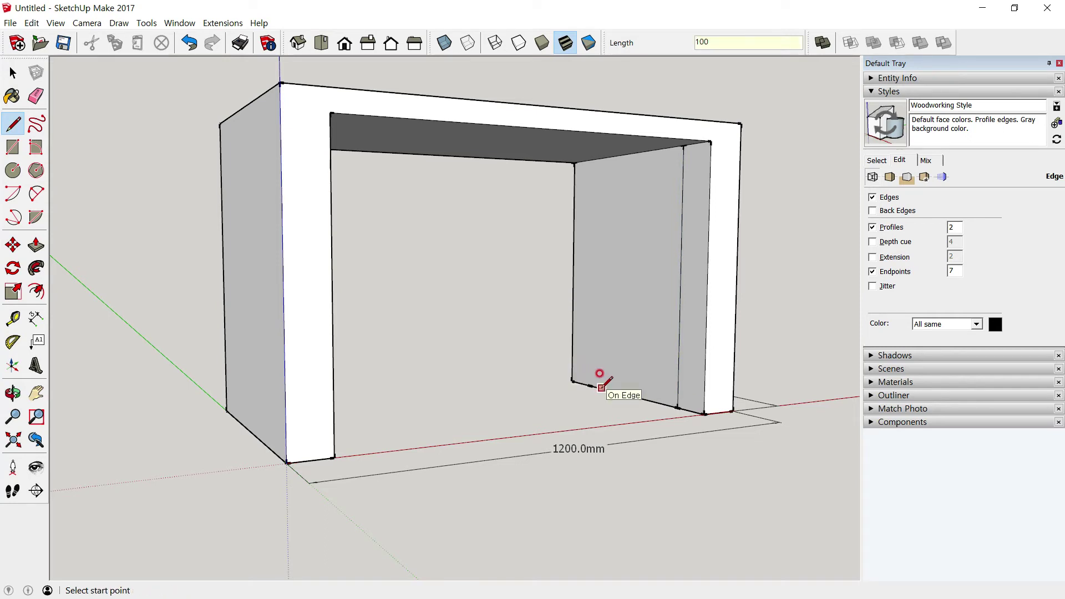
scroll(582, 375, up, 3)
click(586, 384)
scroll(586, 383, down, 3)
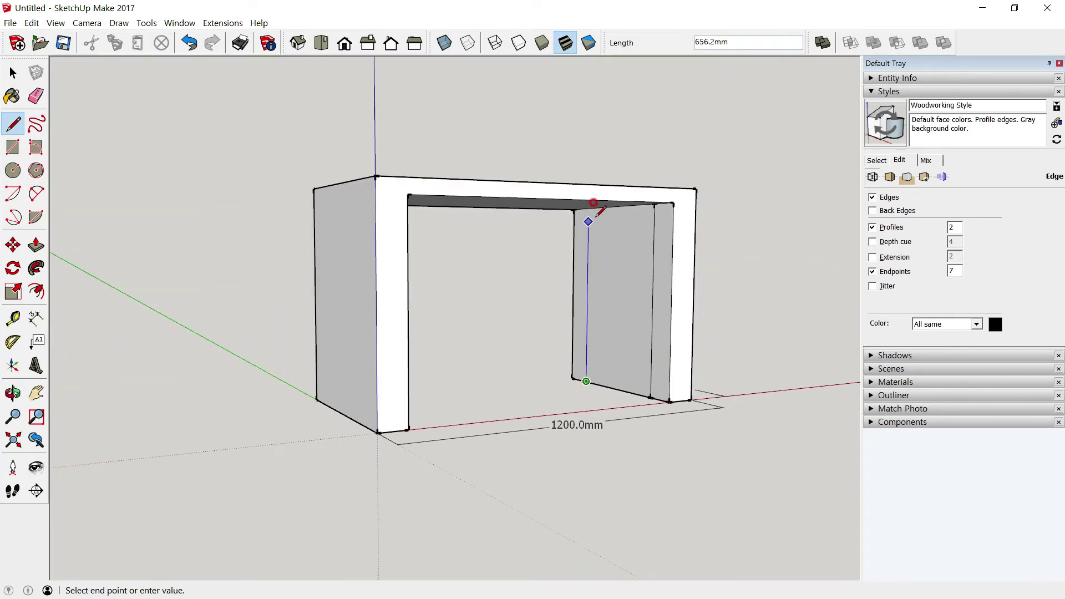
click(588, 208)
mouse_move(462, 356)
middle_down()
mouse_move(202, 385)
mouse_move(109, 333)
middle_up()
Push the middle faces of the left and right panels 100 mm through to remove them.
click(36, 244)
click(381, 371)
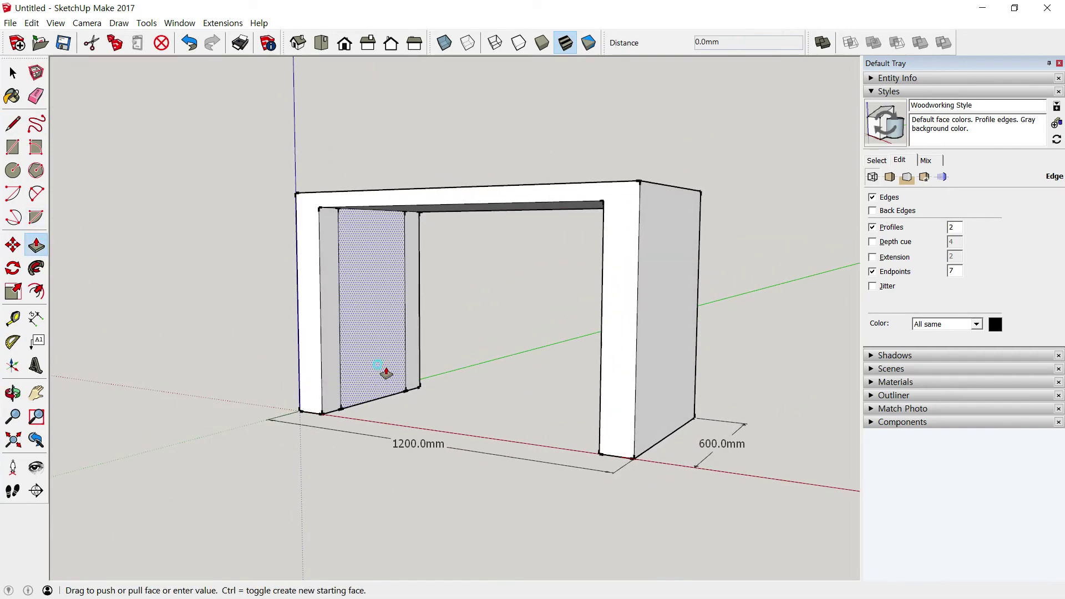
click(360, 360)
middle_drag(219, 368, 638, 388)
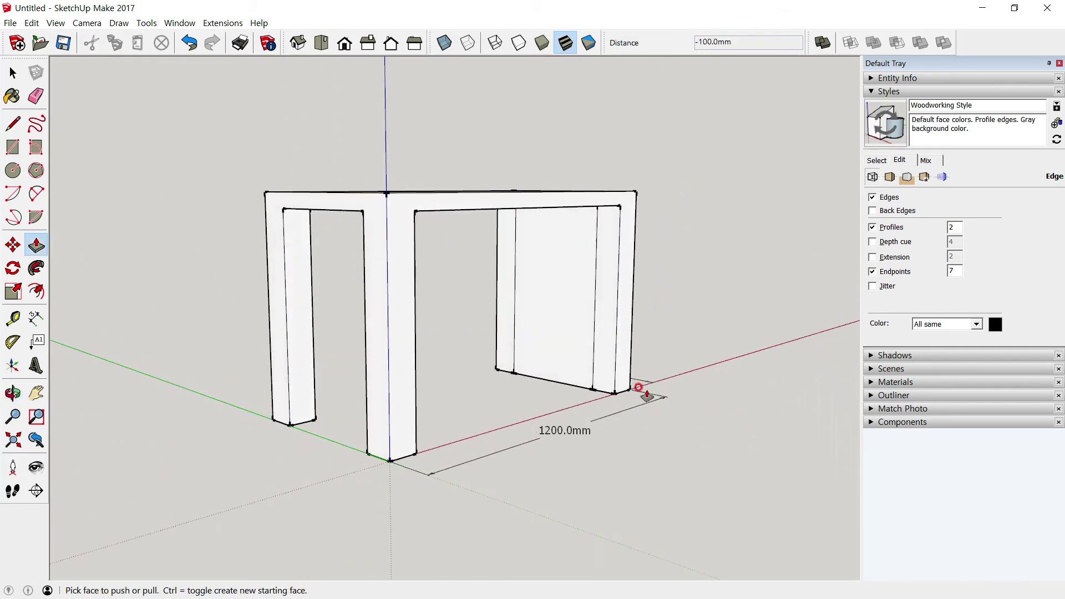
click(540, 350)
click(545, 337)
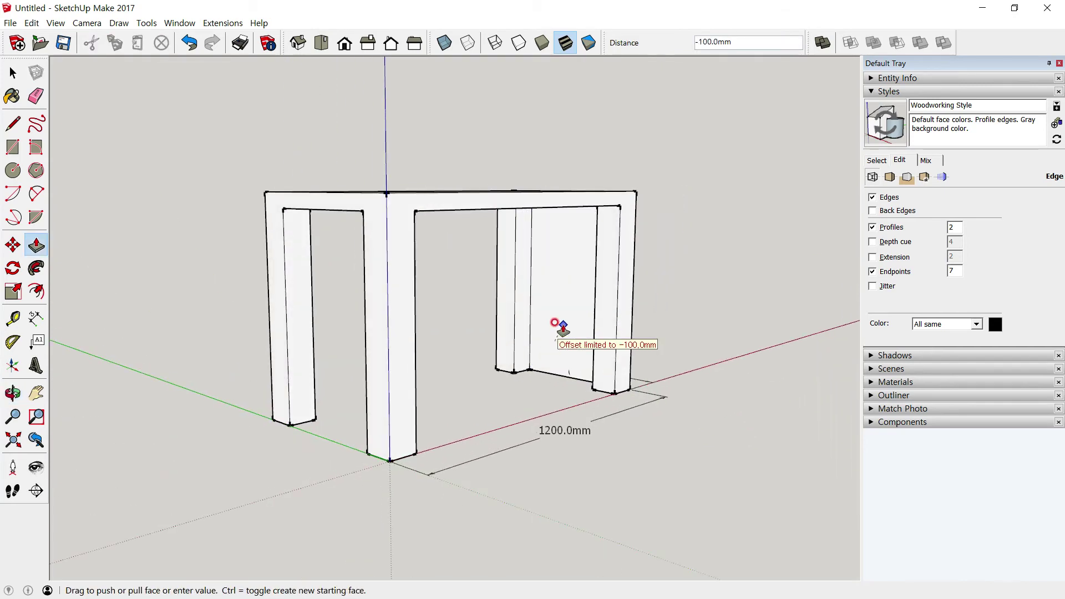
middle_drag(555, 355, 524, 284)
click(547, 314)
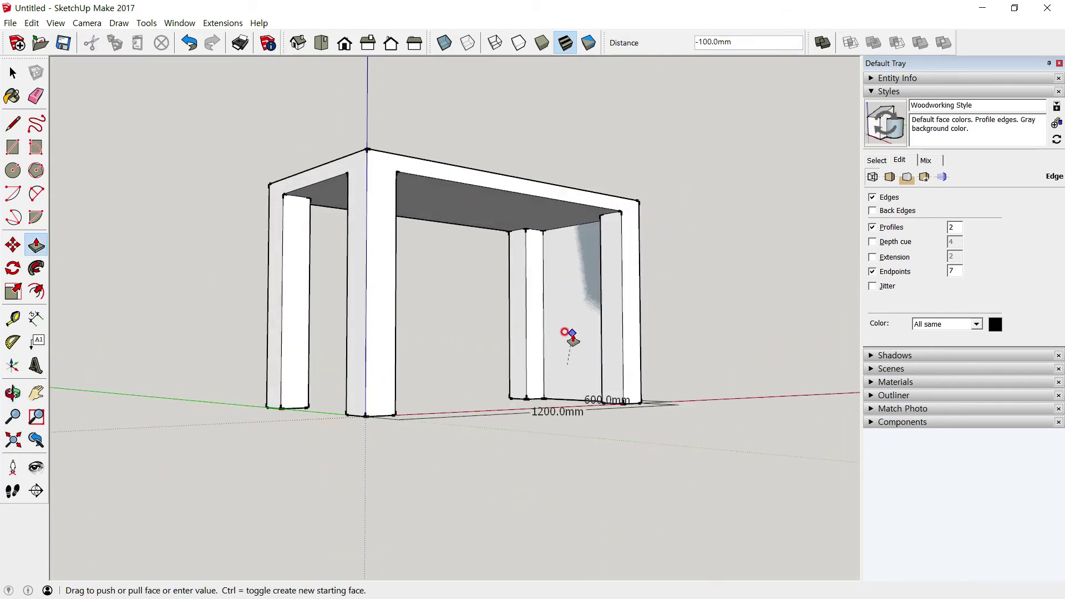
click(577, 356)
mouse_move(577, 356)
middle_down()
mouse_move(399, 362)
mouse_move(352, 326)
middle_up()
key(space)
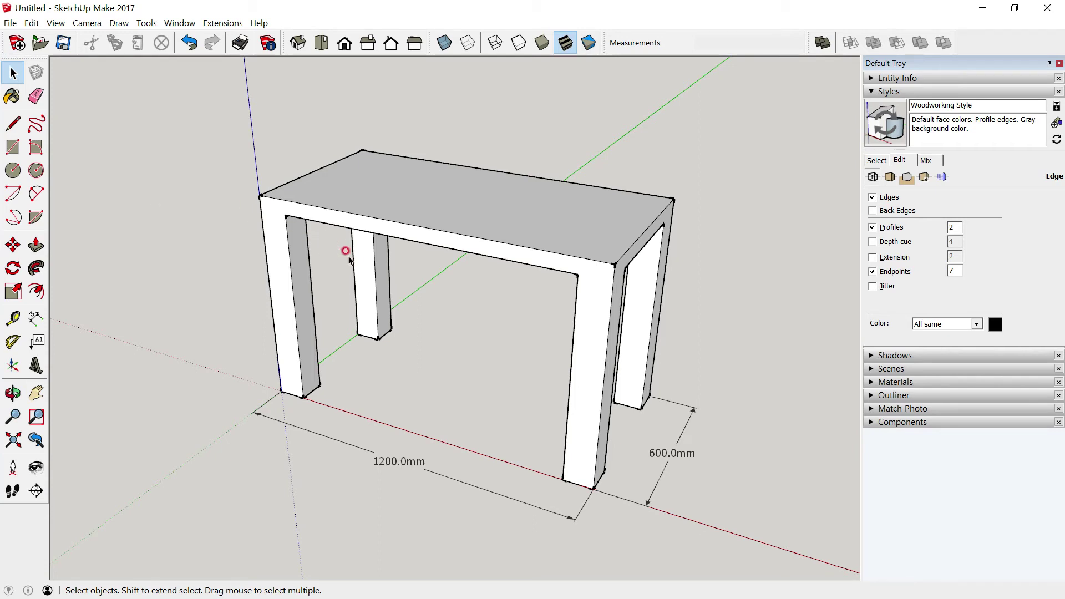
Orbit to a frontal view of the table and collapse the Styles tray.
mouse_move(348, 247)
middle_down()
mouse_move(305, 285)
mouse_move(372, 265)
mouse_move(367, 236)
mouse_move(304, 241)
middle_up()
scroll(364, 288, up, 3)
mouse_move(373, 241)
middle_down()
mouse_move(371, 216)
mouse_move(392, 228)
mouse_move(381, 300)
mouse_move(364, 269)
mouse_move(570, 274)
mouse_move(444, 298)
mouse_move(497, 264)
mouse_move(320, 292)
mouse_move(400, 278)
mouse_move(409, 287)
mouse_move(511, 288)
mouse_move(475, 302)
middle_up()
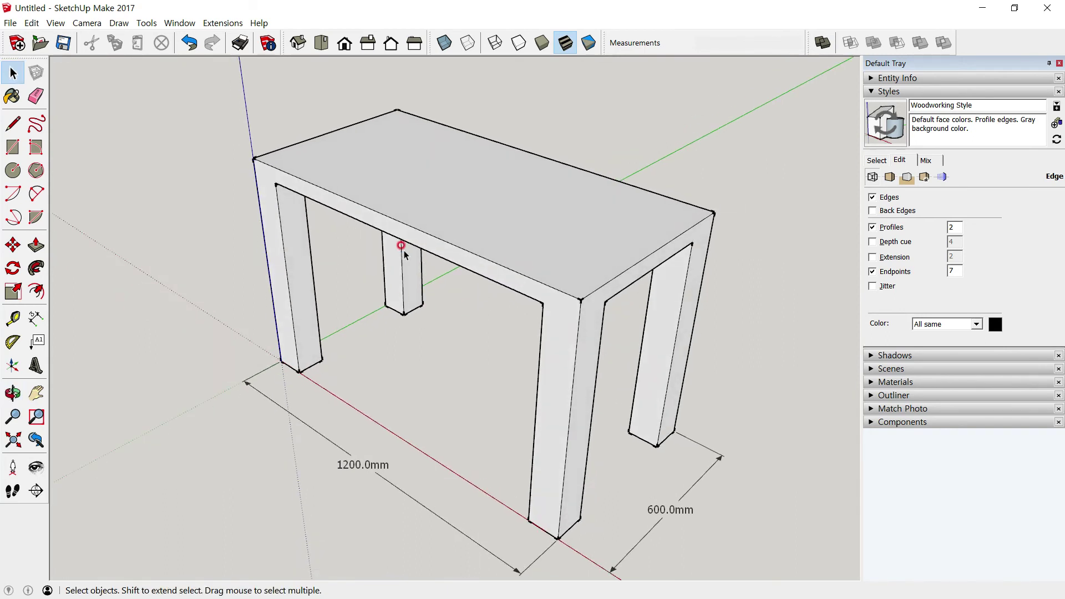
scroll(447, 253, down, 1)
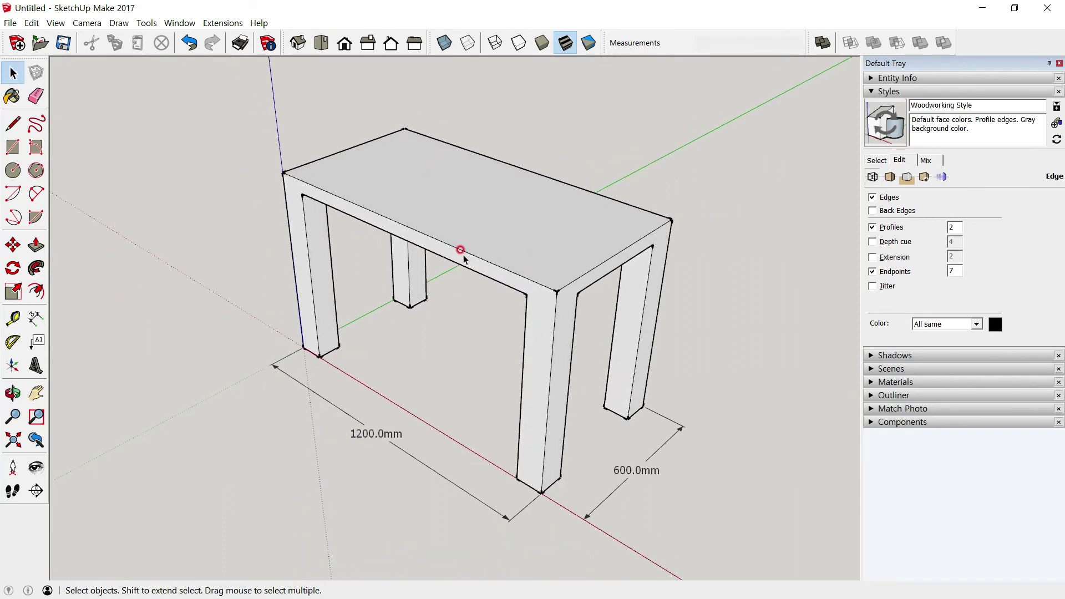
click(872, 92)
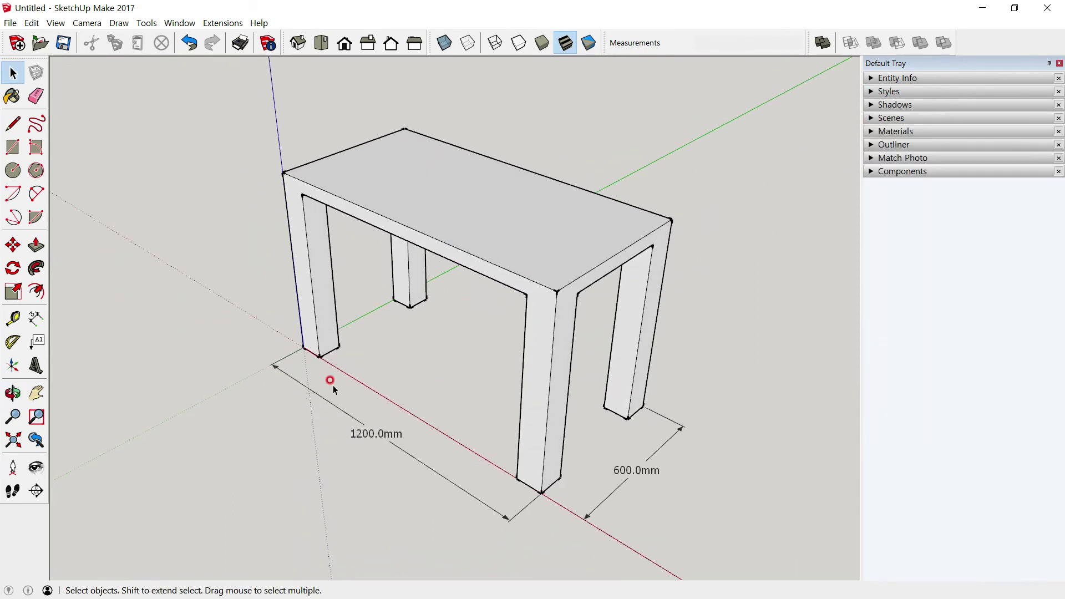
Erase the 1200.0mm and 600.0mm dimensions and expand the Materials tray.
click(36, 96)
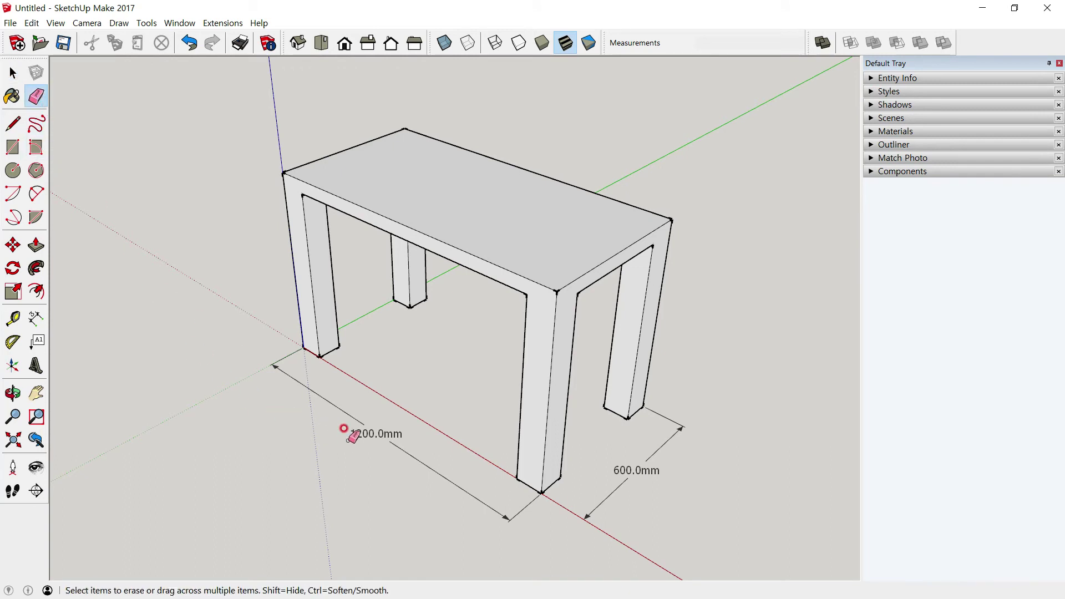
click(366, 435)
click(645, 471)
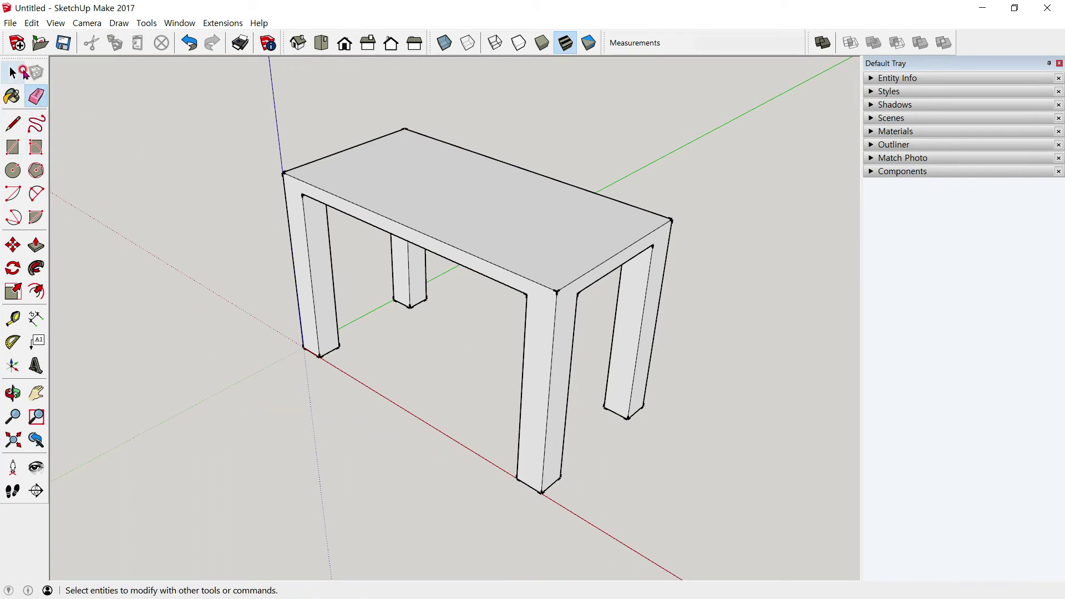
click(13, 72)
click(872, 131)
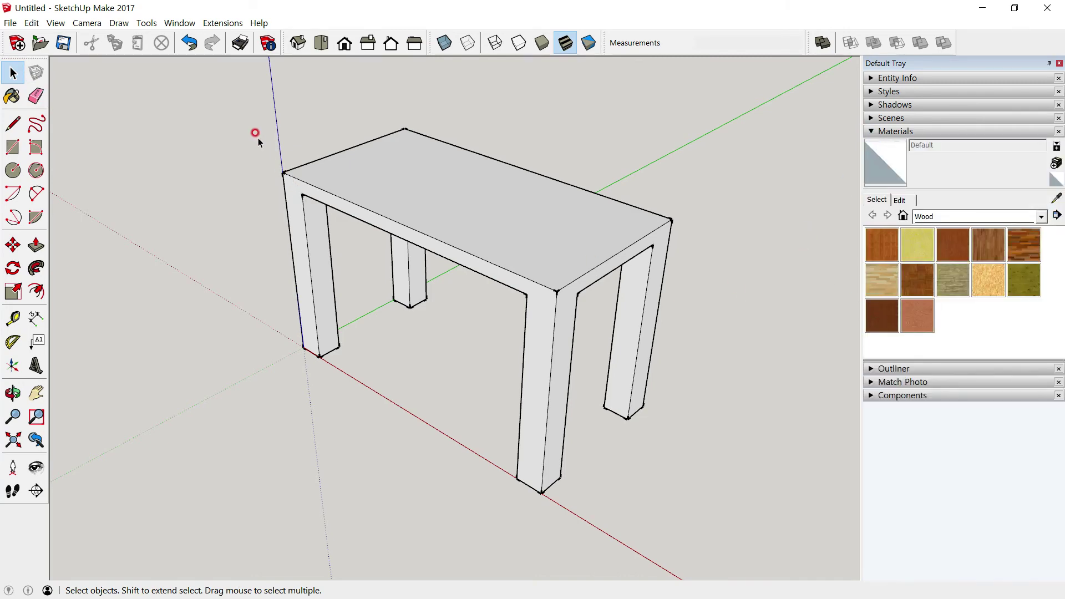
Select the entire table and paint it with the Wood Veneer 01 material.
drag(224, 92, 807, 491)
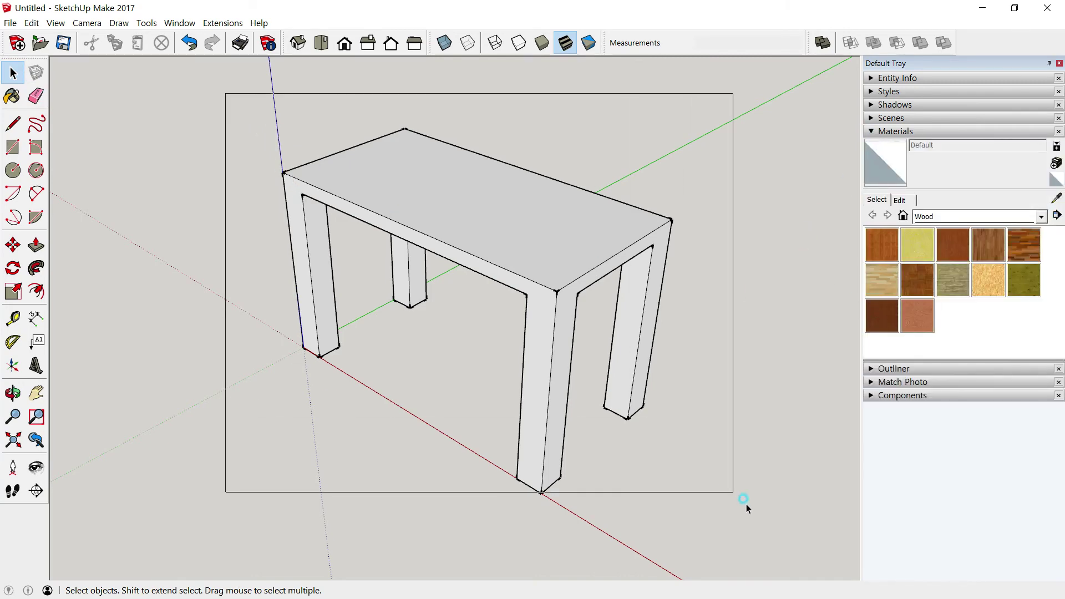
click(882, 316)
click(612, 226)
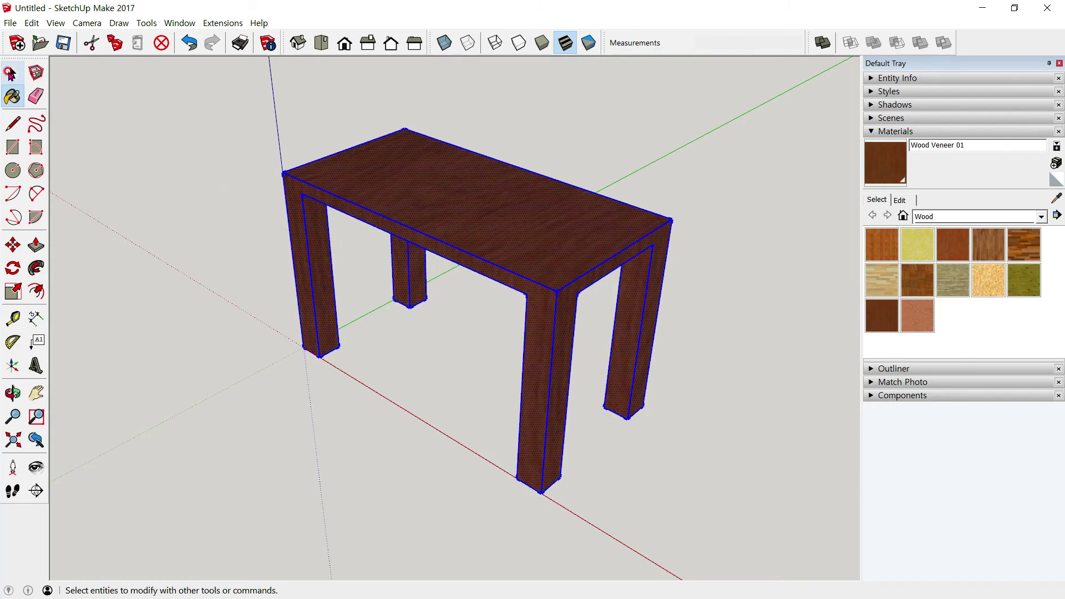
click(12, 72)
click(83, 143)
mouse_move(133, 216)
middle_down()
mouse_move(463, 189)
mouse_move(392, 245)
mouse_move(333, 184)
mouse_move(364, 245)
mouse_move(335, 242)
mouse_move(366, 235)
mouse_move(318, 238)
middle_up()
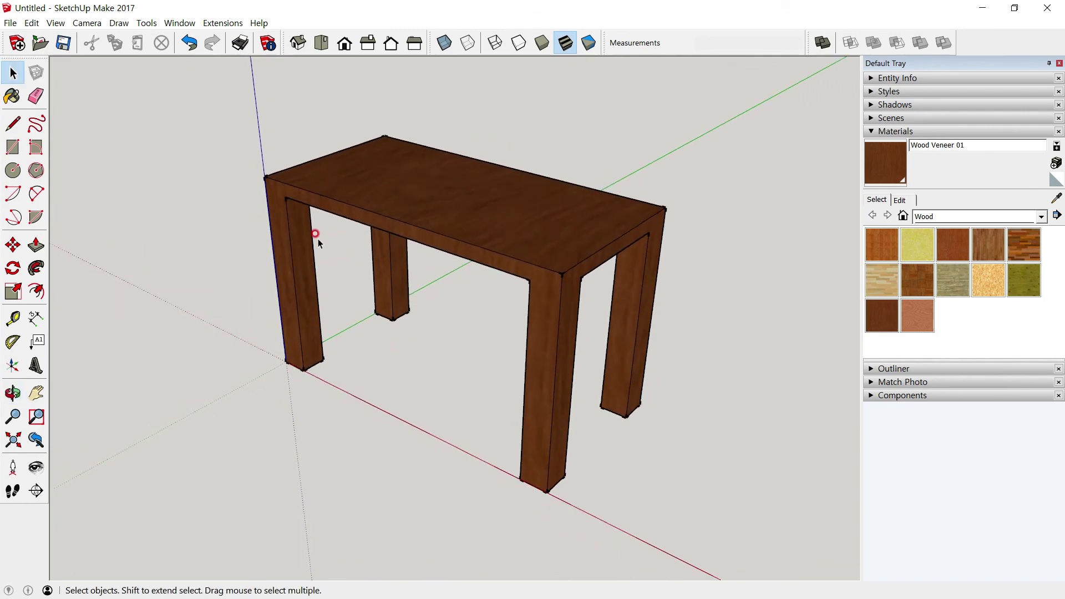
mouse_move(398, 178)
middle_down()
mouse_move(420, 173)
mouse_move(411, 178)
middle_up()
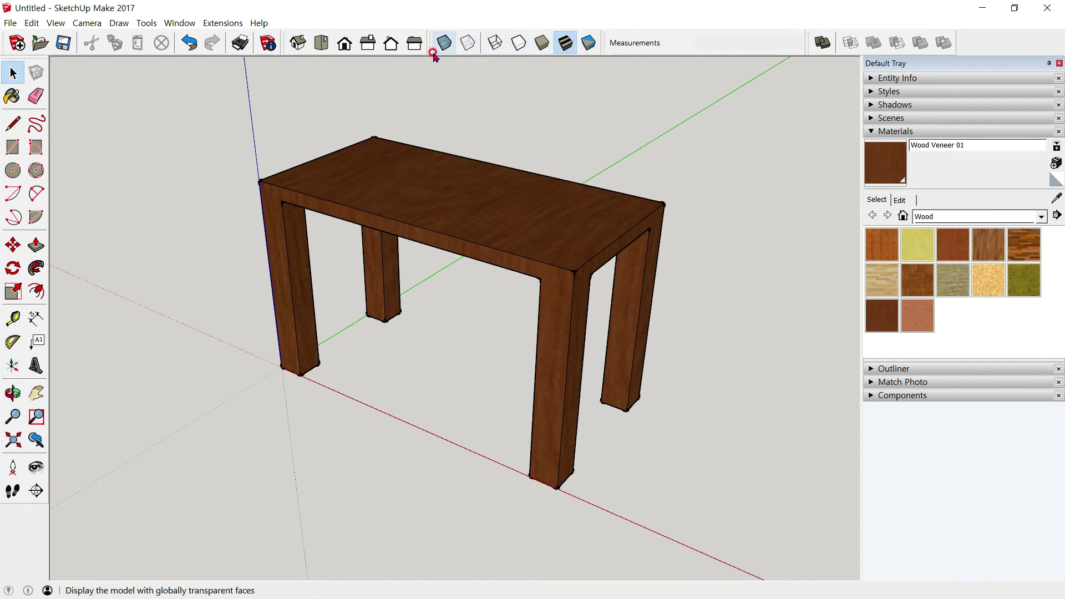
Float the Face Style palette and preview the table as Shaded, Hidden Line and Wireframe.
mouse_move(432, 52)
mouse_down()
mouse_move(444, 97)
mouse_move(514, 83)
mouse_up()
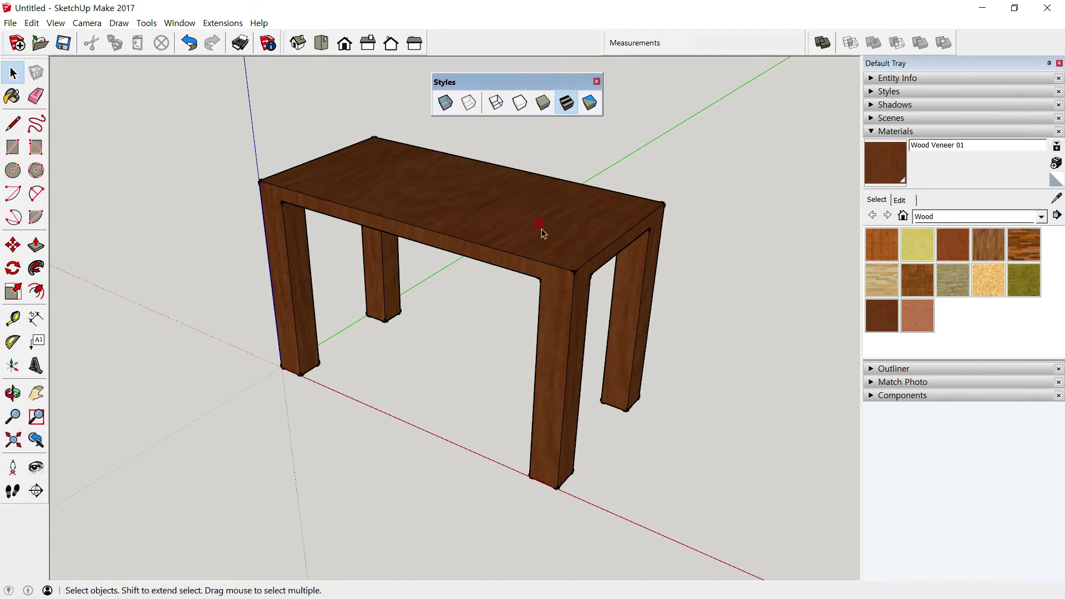
click(543, 103)
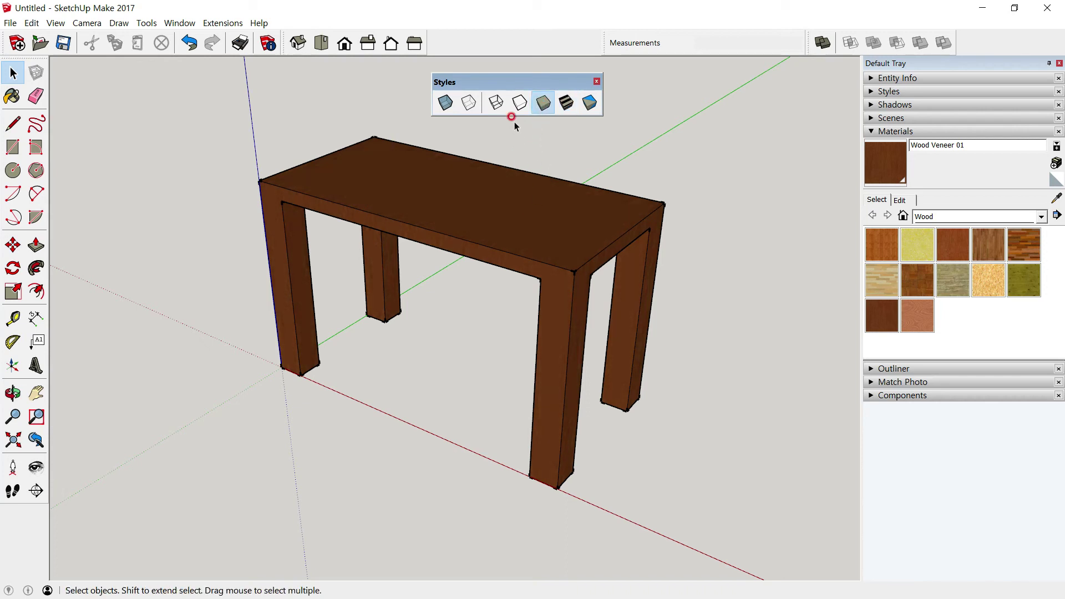
click(520, 102)
click(496, 102)
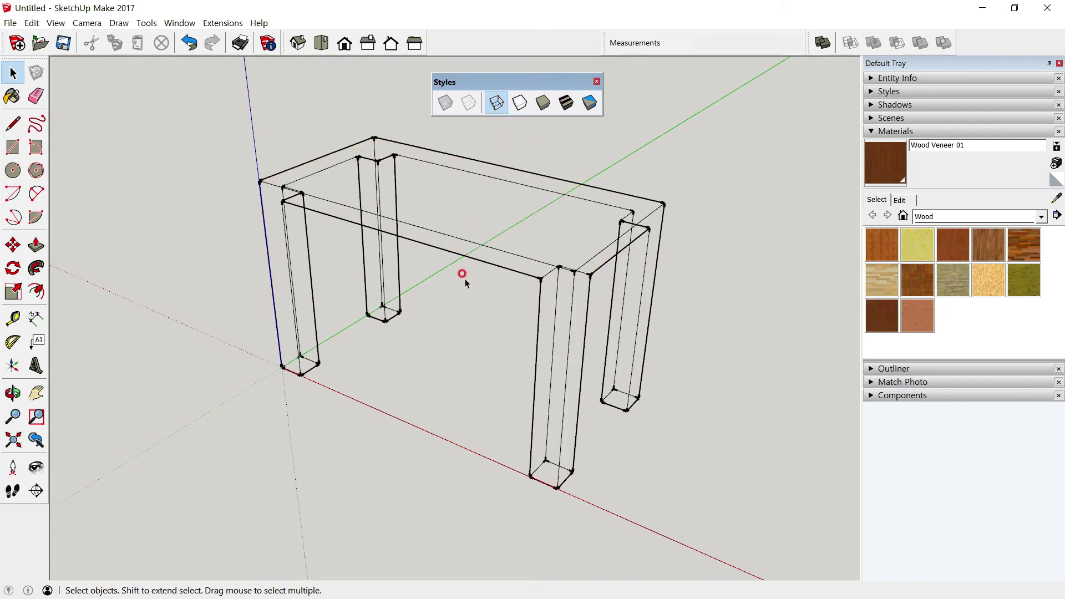
Cycle back through Hidden Line and Shaded to Shaded with Textures, then undo the paint.
click(521, 111)
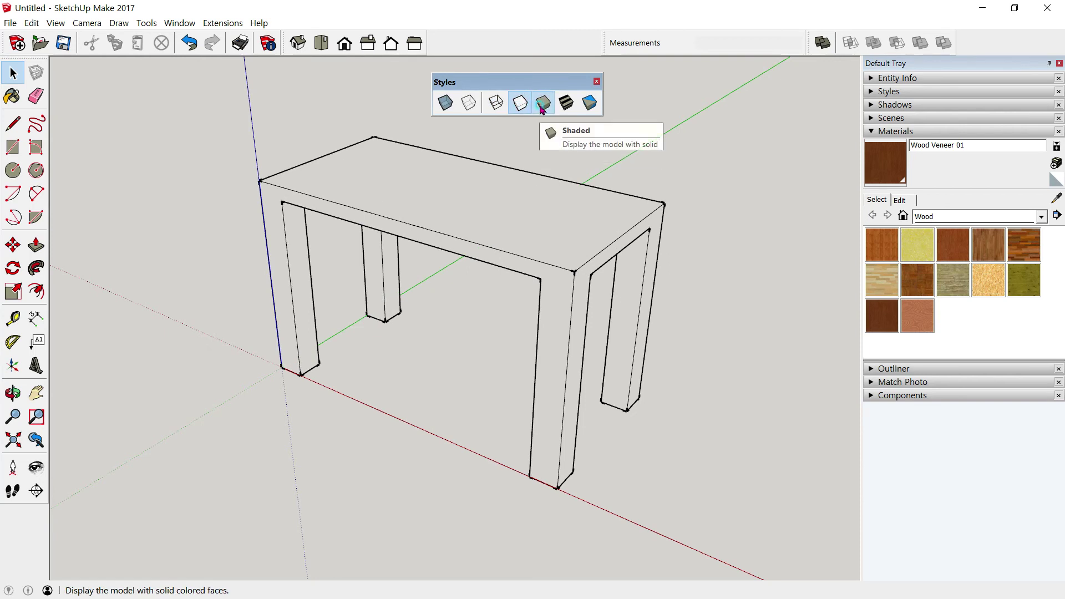
click(511, 107)
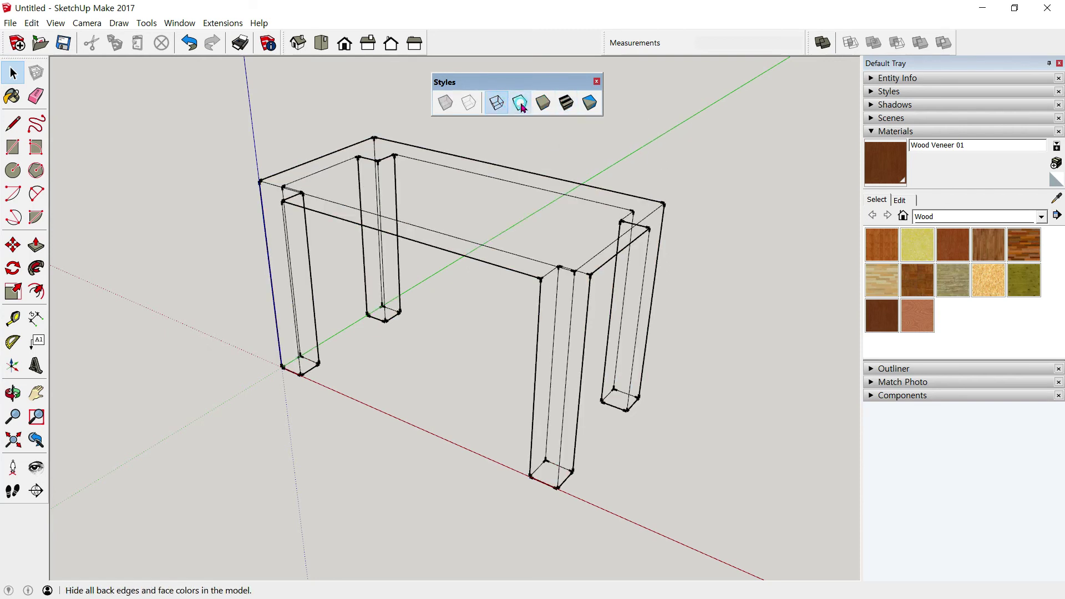
click(566, 102)
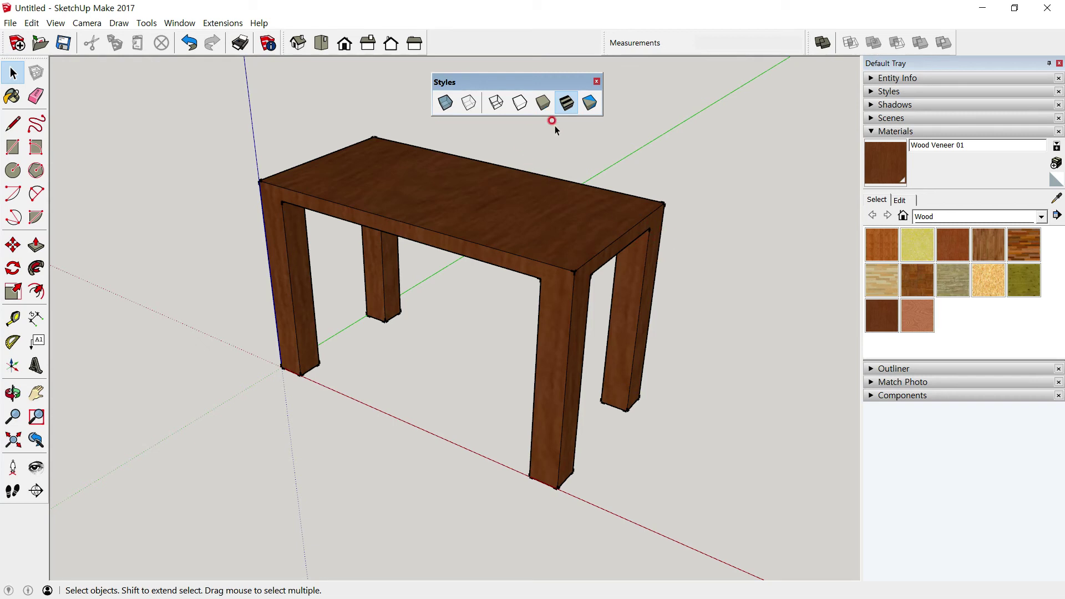
click(189, 42)
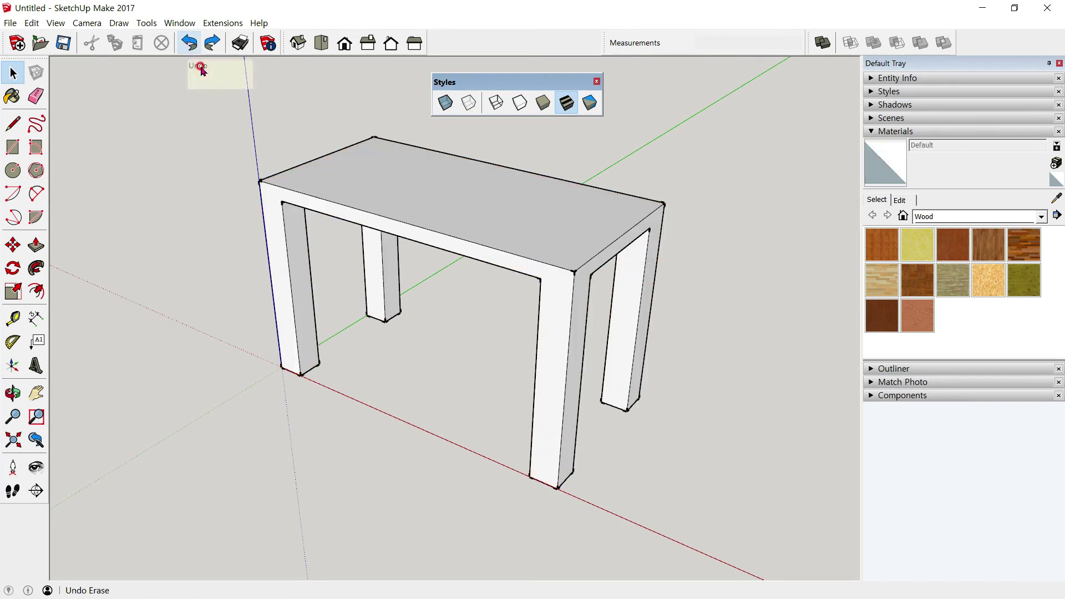
Reverse the table's right face and orbit around the table.
right_click(653, 221)
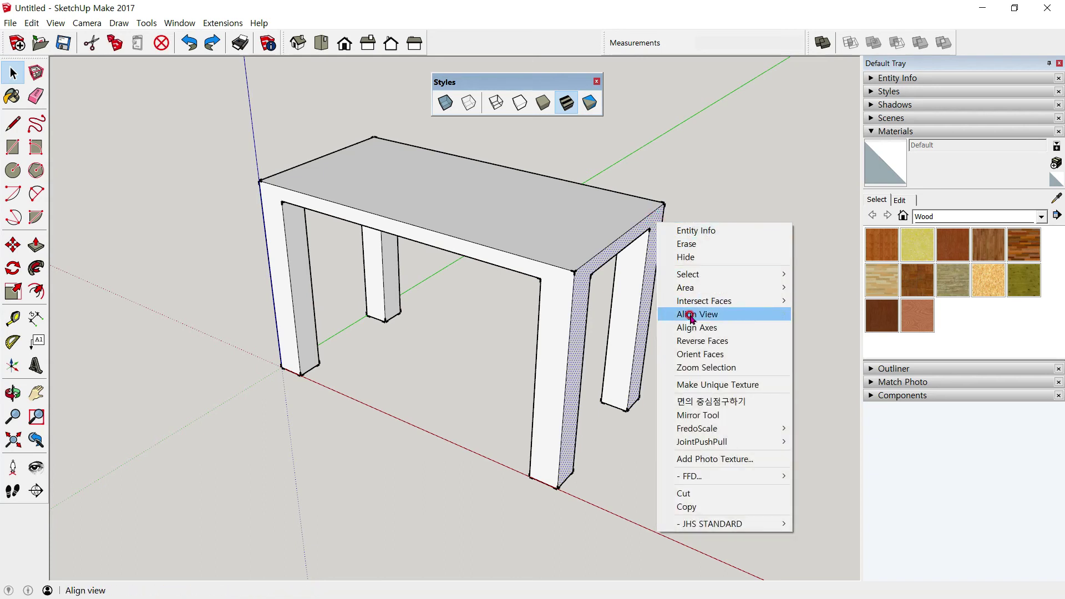
click(702, 340)
click(674, 209)
mouse_move(649, 244)
middle_down()
mouse_move(569, 199)
mouse_move(516, 225)
middle_up()
click(524, 260)
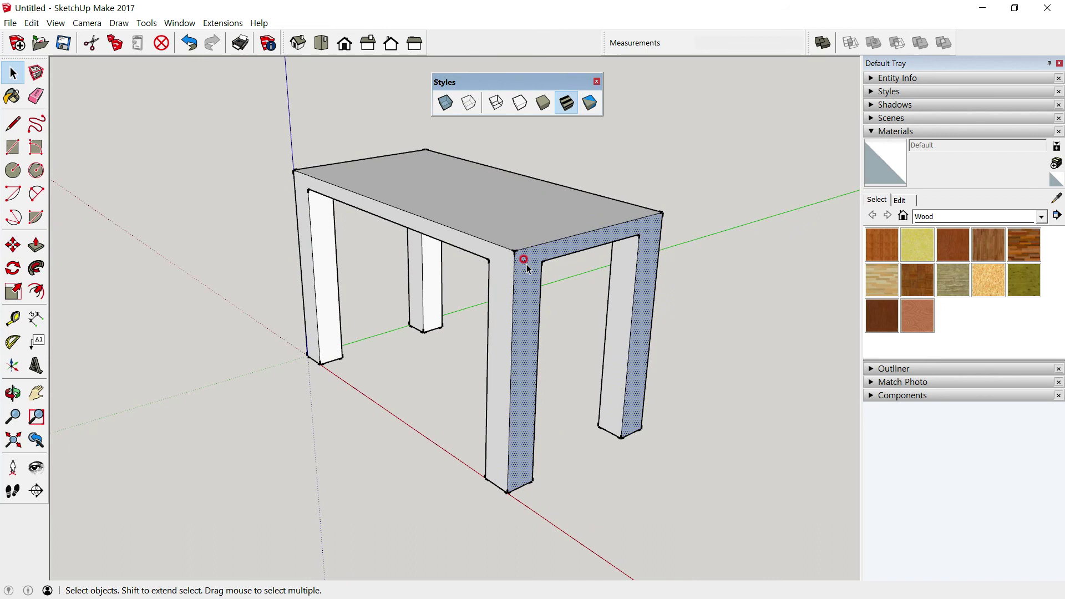
click(645, 157)
mouse_move(645, 157)
middle_down()
mouse_move(561, 235)
mouse_move(593, 251)
middle_up()
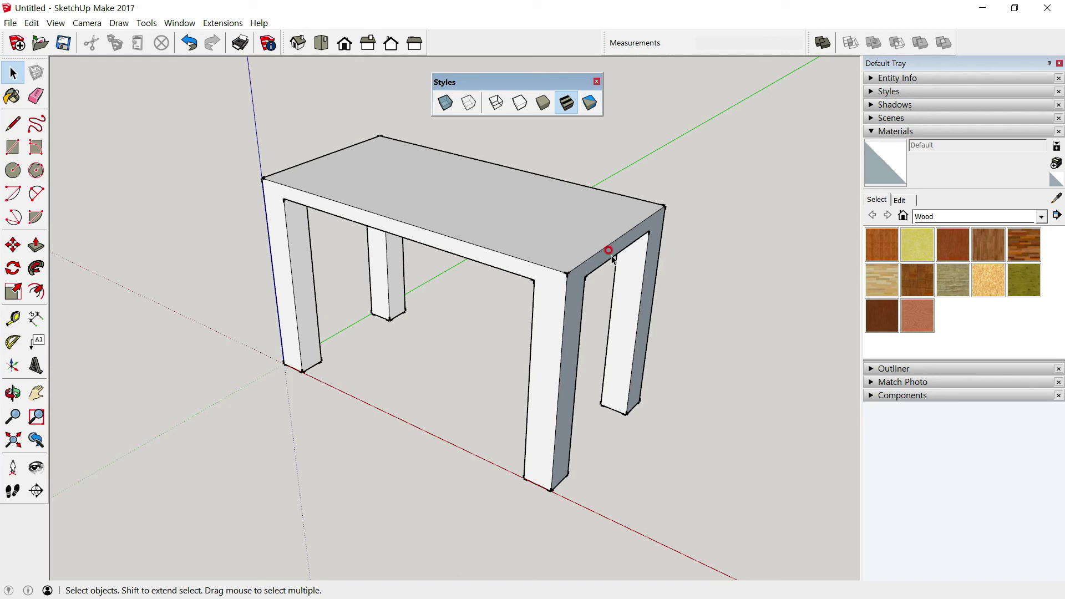
Select the whole table and paint it, including the right side faces, with Wood Veneer 01.
drag(215, 112, 784, 535)
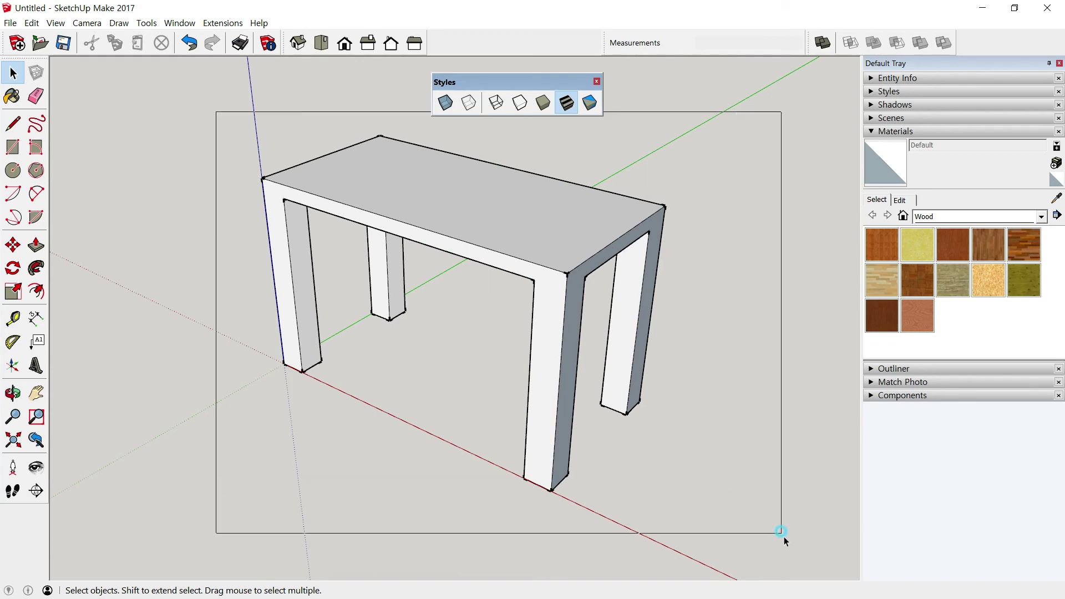
click(881, 315)
click(594, 225)
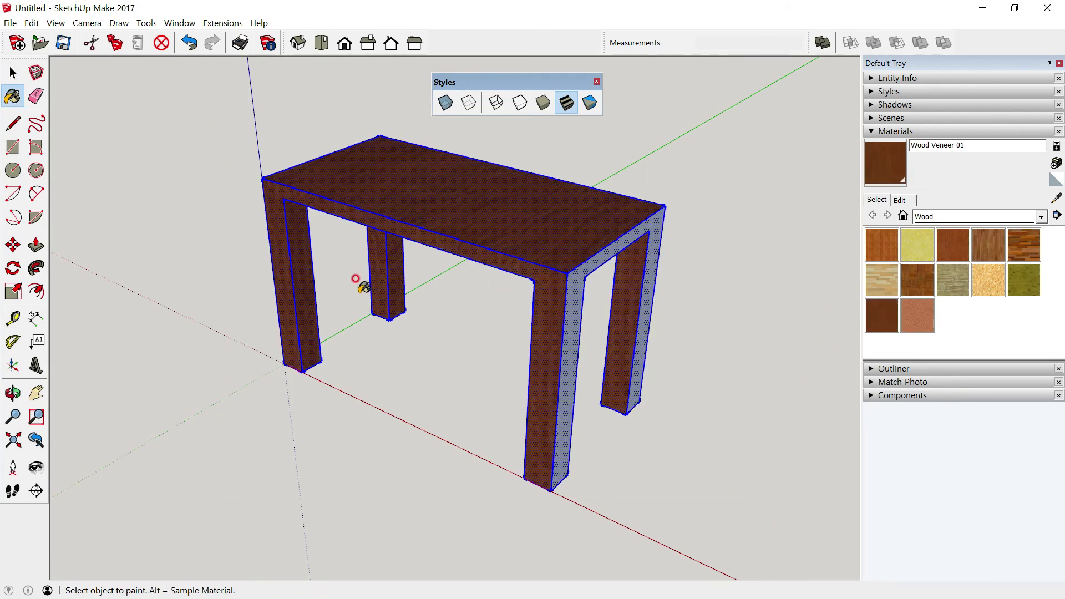
click(646, 219)
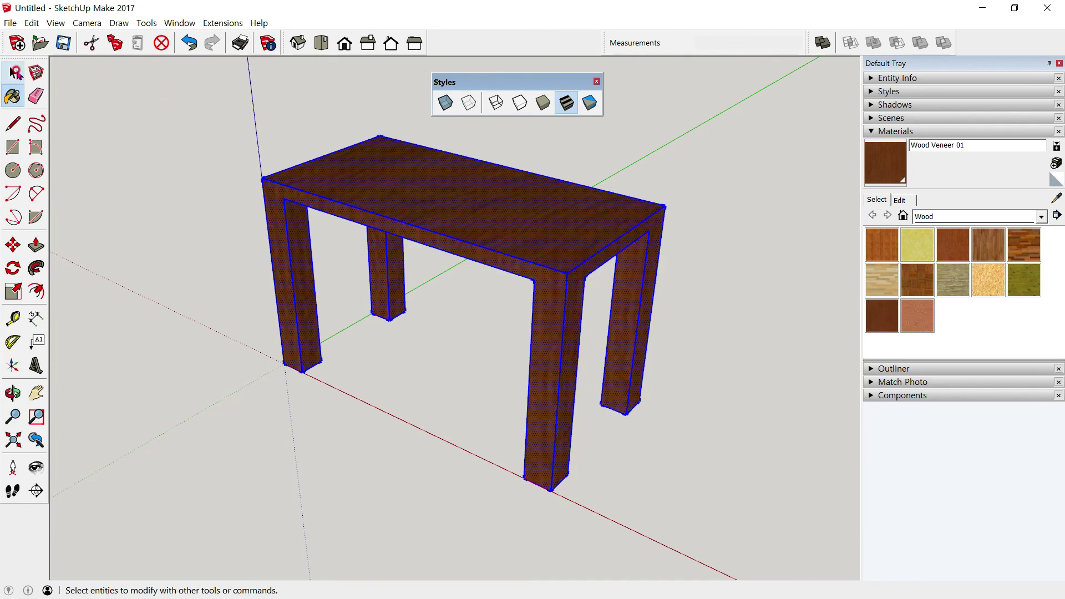
click(12, 73)
click(115, 101)
mouse_move(277, 240)
middle_down()
mouse_move(459, 238)
mouse_move(333, 131)
mouse_move(490, 242)
middle_up()
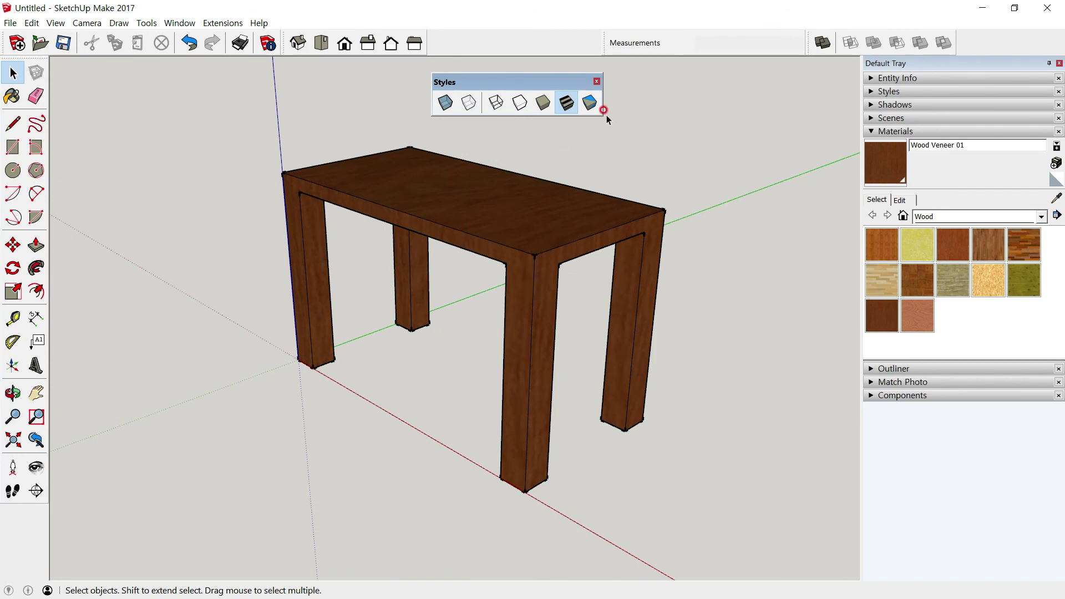
In Monochrome view, reverse the right leg's blue inward-facing face.
click(589, 102)
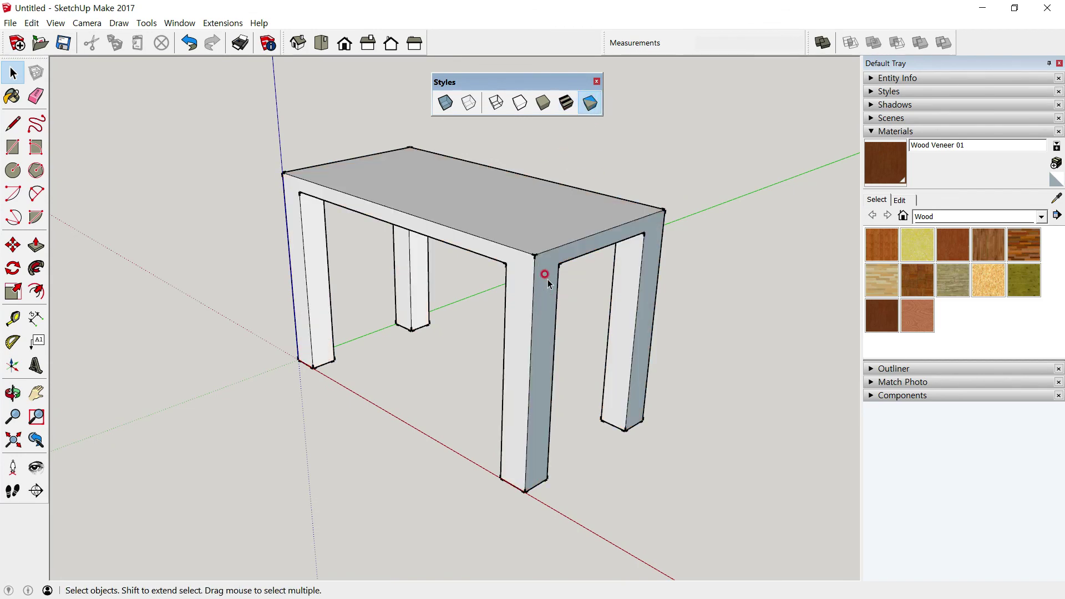
click(566, 103)
middle_drag(525, 284, 650, 240)
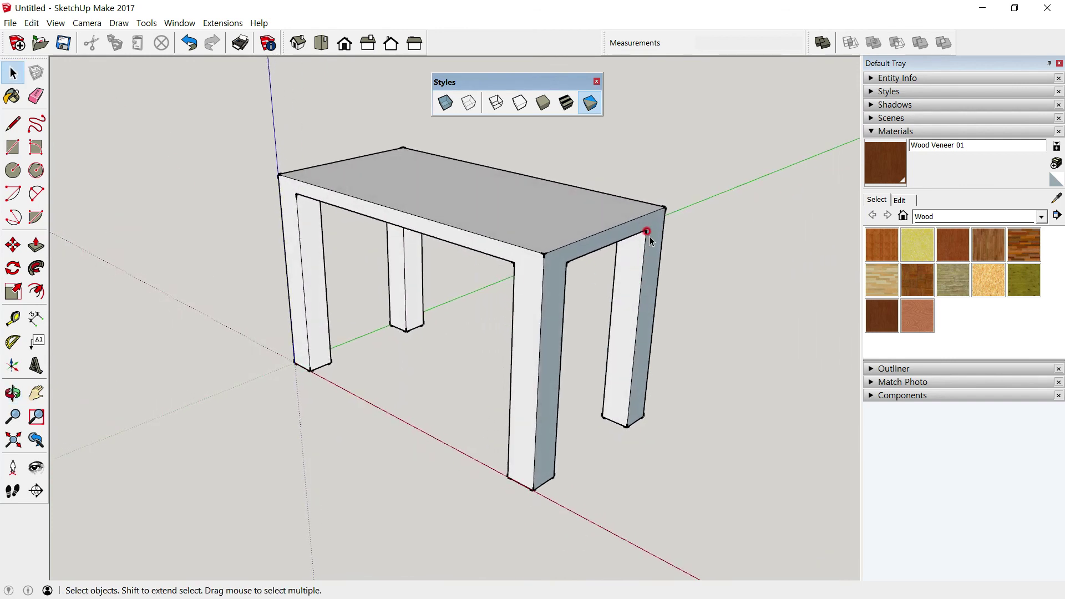
click(648, 233)
right_click(648, 233)
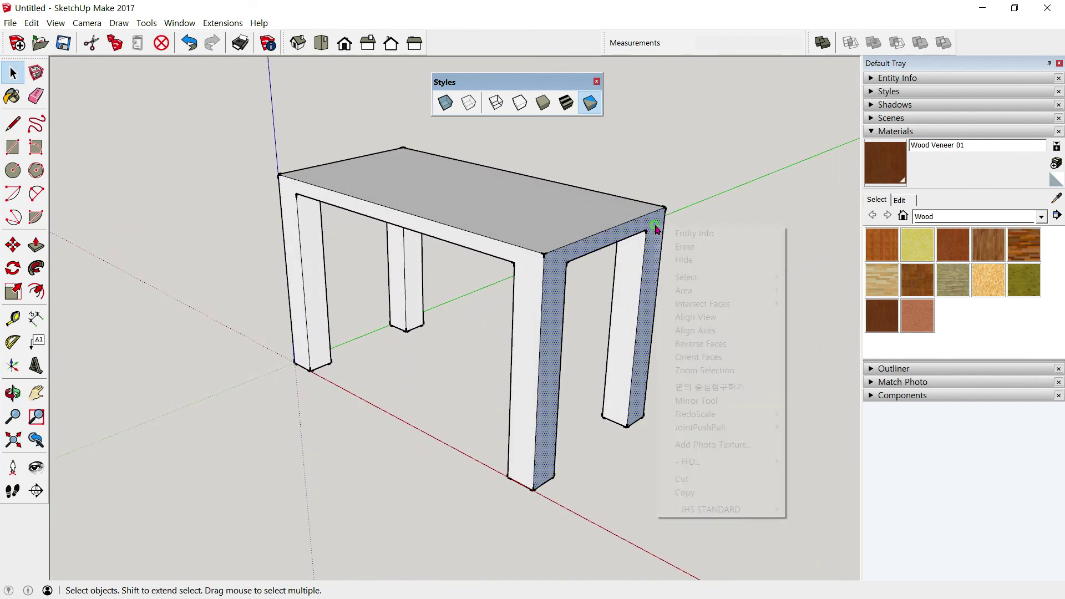
click(688, 342)
click(694, 247)
Return to Shaded with Textures and orbit to look beneath the table.
click(570, 113)
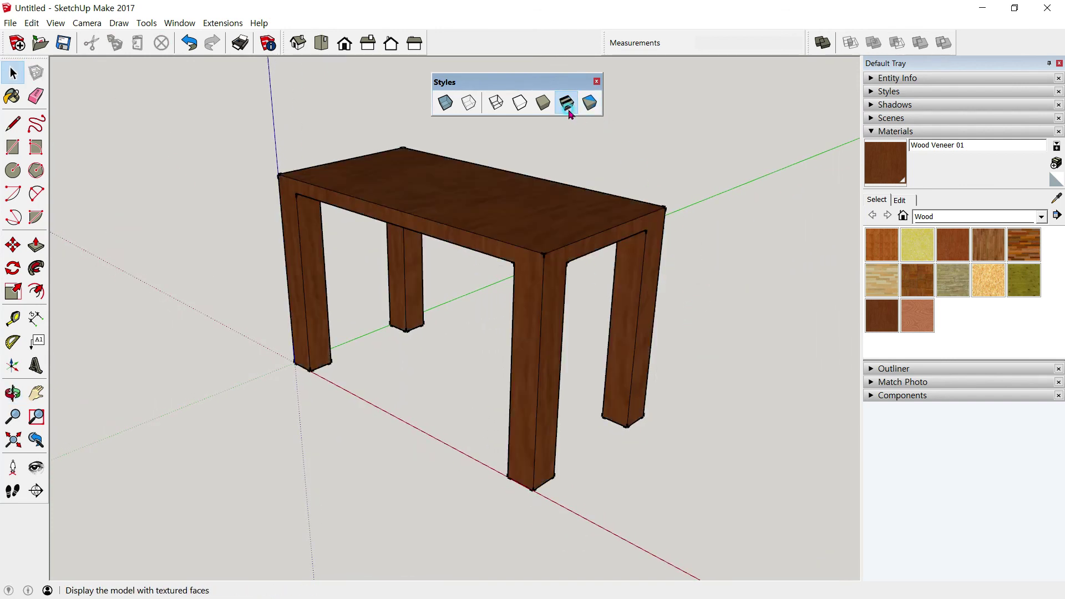
mouse_move(626, 273)
middle_down()
mouse_move(475, 171)
mouse_move(538, 368)
mouse_move(487, 255)
middle_up()
scroll(468, 265, up, 2)
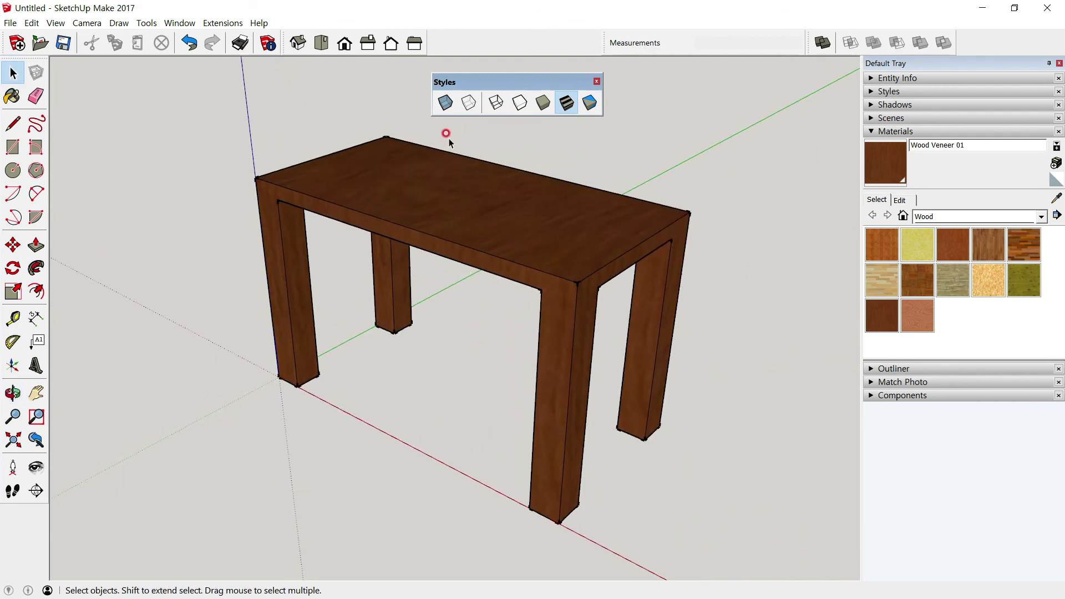
Cycle X-ray, Back Edges, Shaded and Hidden Line, ending on Hidden Line with dashed back edges.
click(446, 103)
middle_drag(351, 238, 459, 200)
click(469, 103)
click(543, 103)
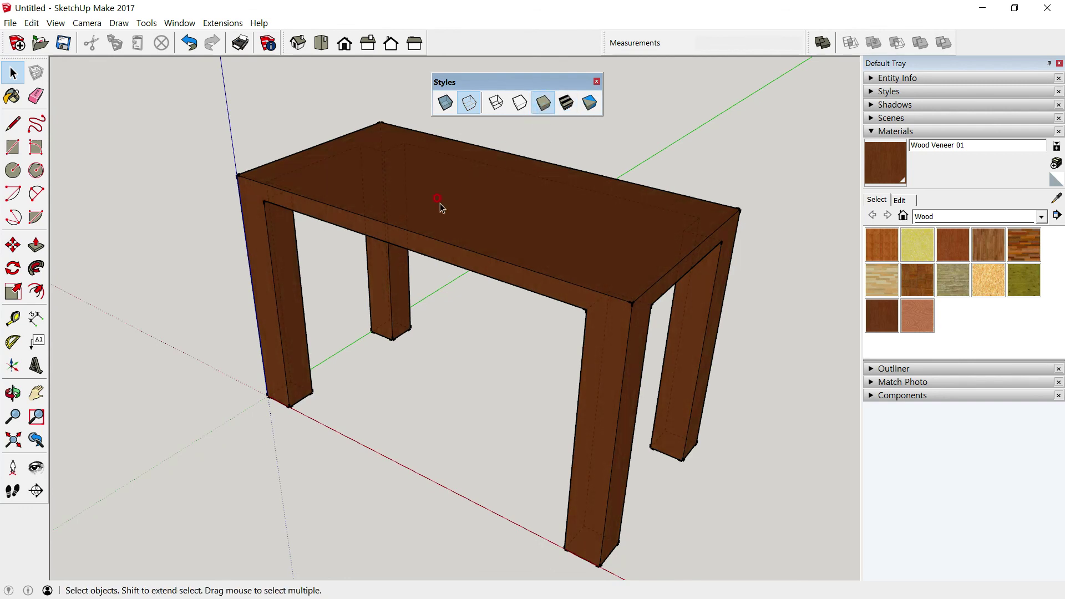
click(520, 103)
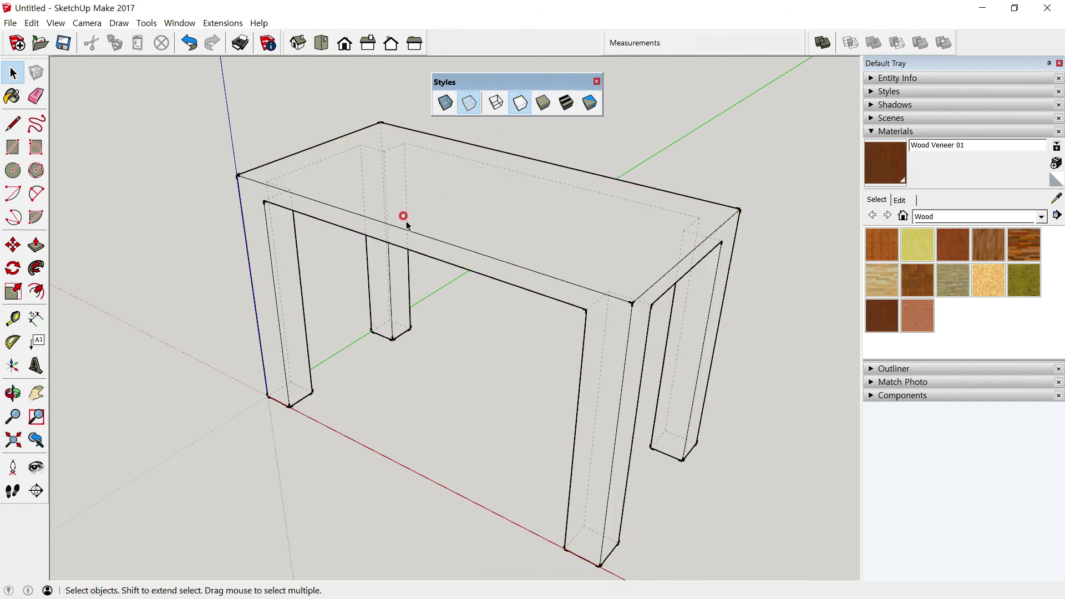
click(444, 103)
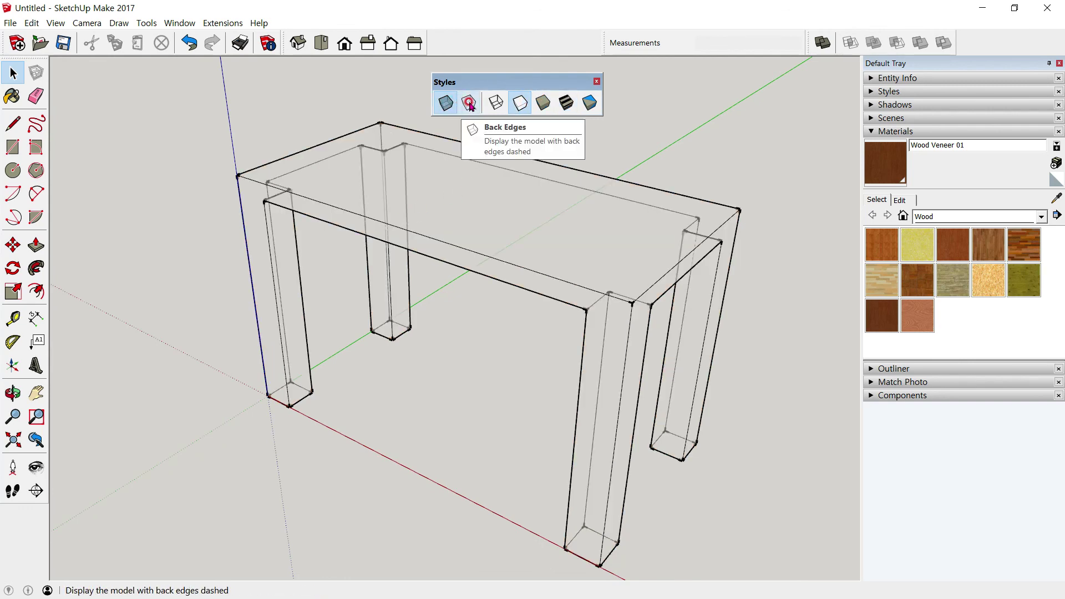
click(468, 106)
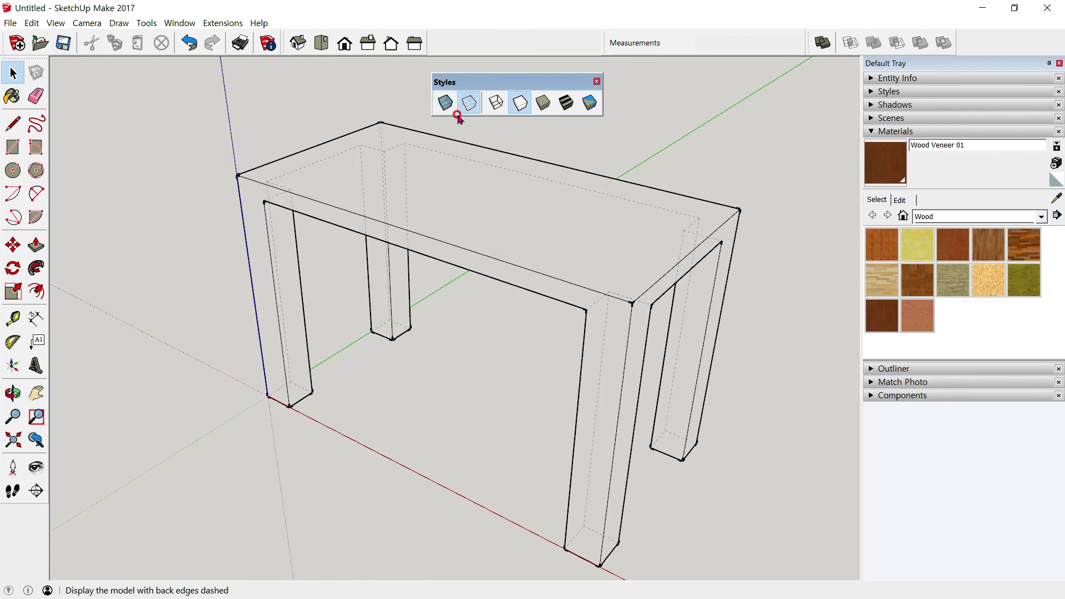
click(470, 105)
click(445, 103)
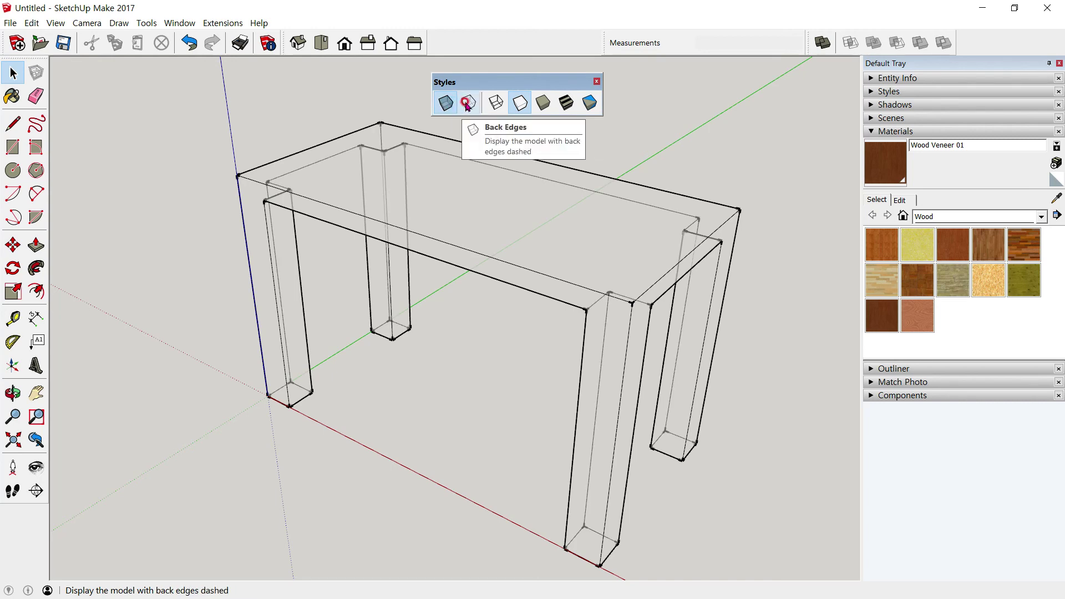
click(445, 103)
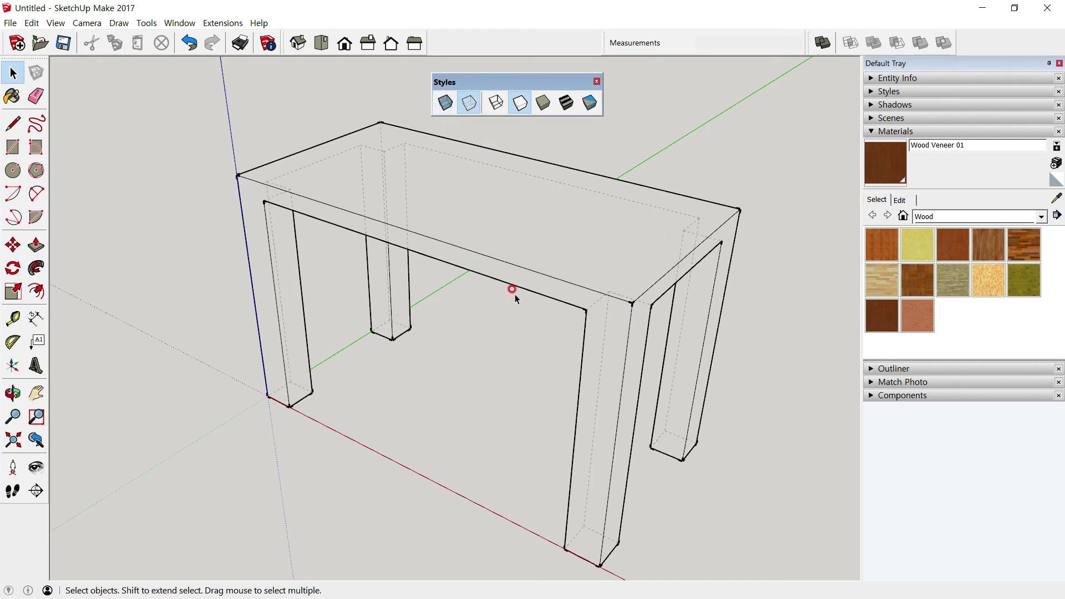
mouse_move(528, 370)
middle_down()
mouse_move(416, 288)
mouse_move(533, 316)
mouse_move(461, 304)
mouse_move(505, 314)
mouse_move(467, 364)
middle_up()
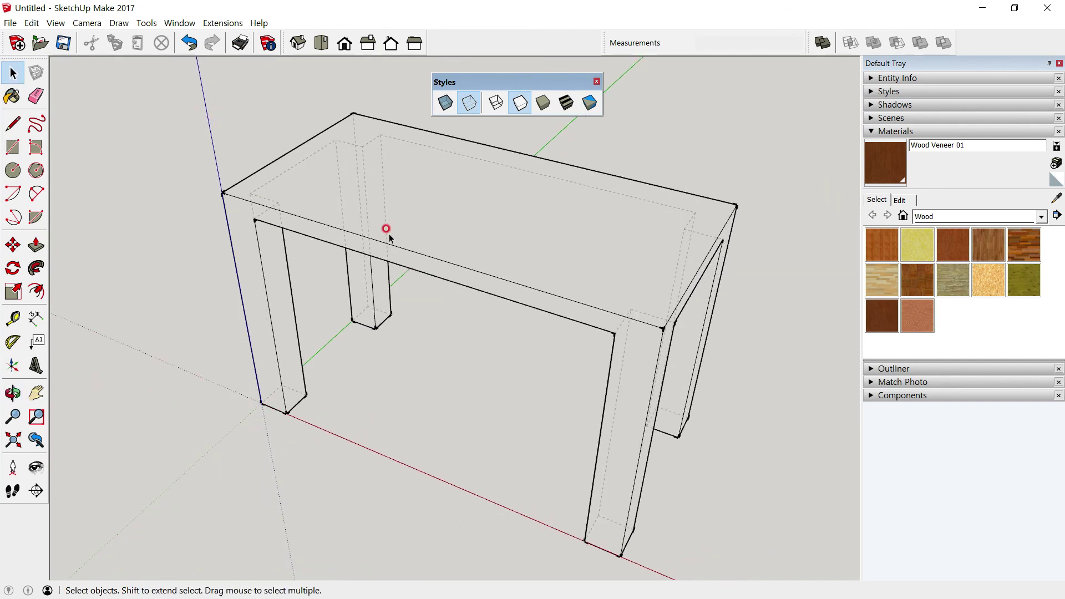